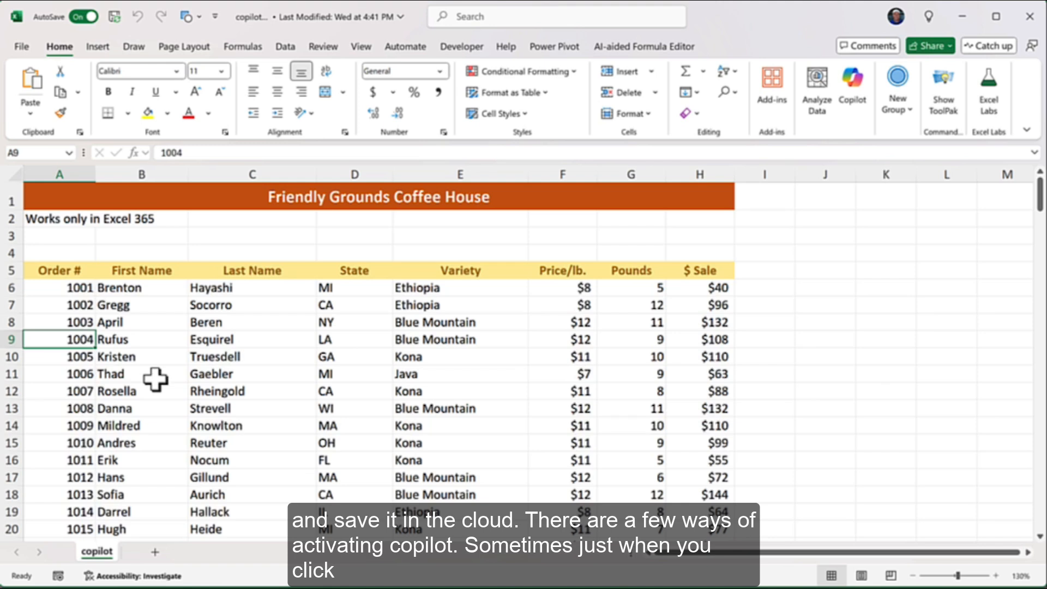
Select a cell in the coffee order data and bring up the Copilot pane beside it
left_click(351, 370)
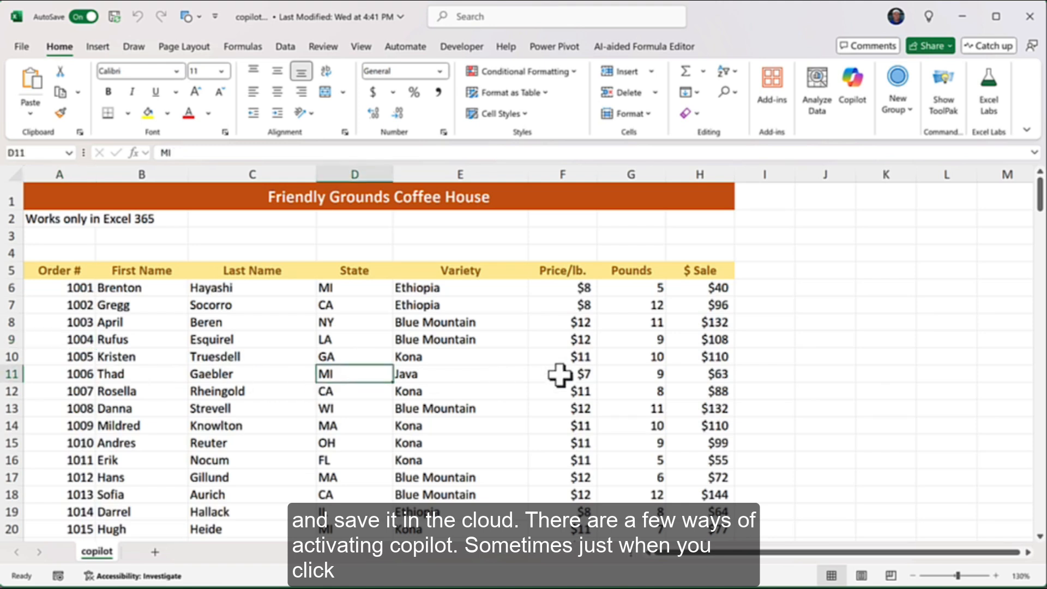
left_click(577, 371)
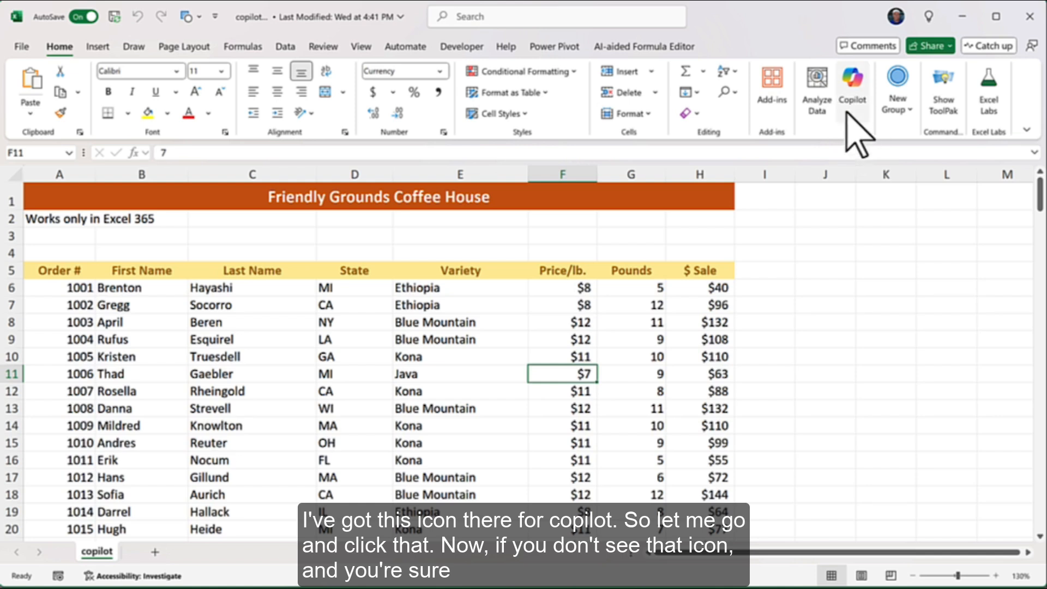
left_click(853, 88)
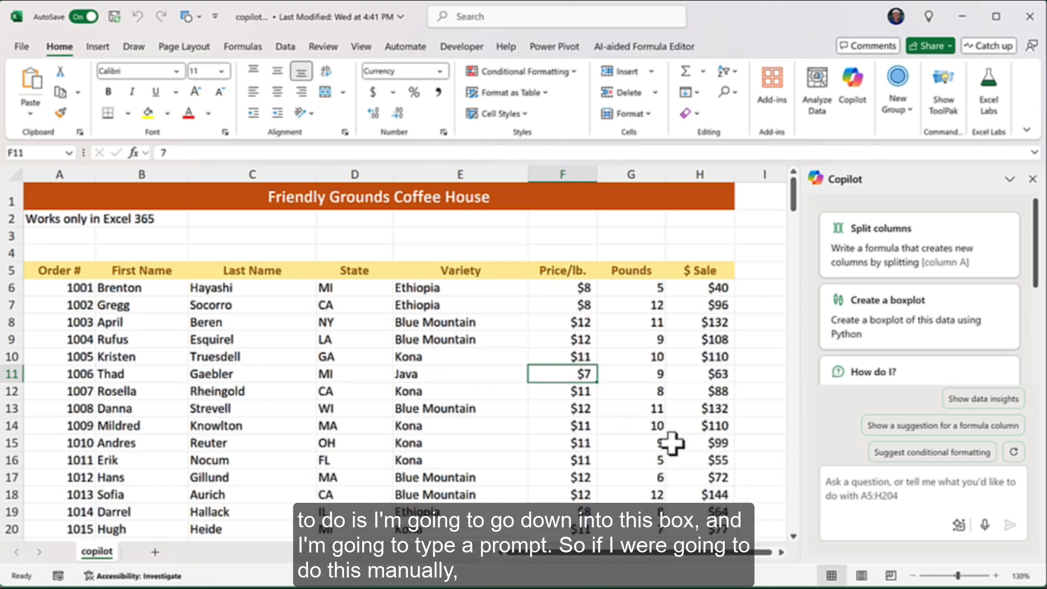
Ask Copilot 'What is the total sale of Java to California?' and review its 399 answer
left_click(862, 488)
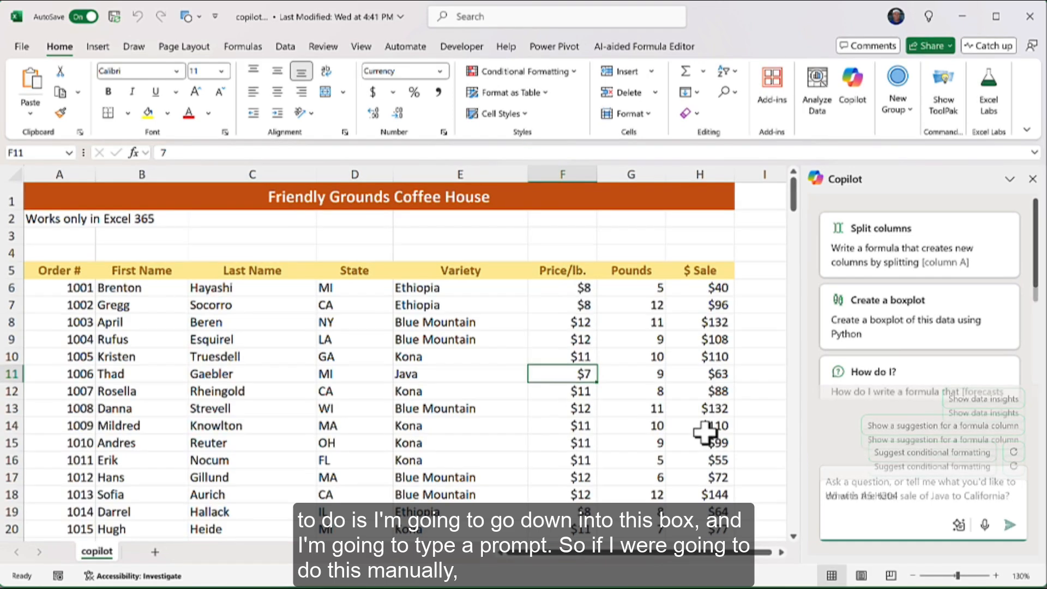
type("What is the total sale of Java to California?")
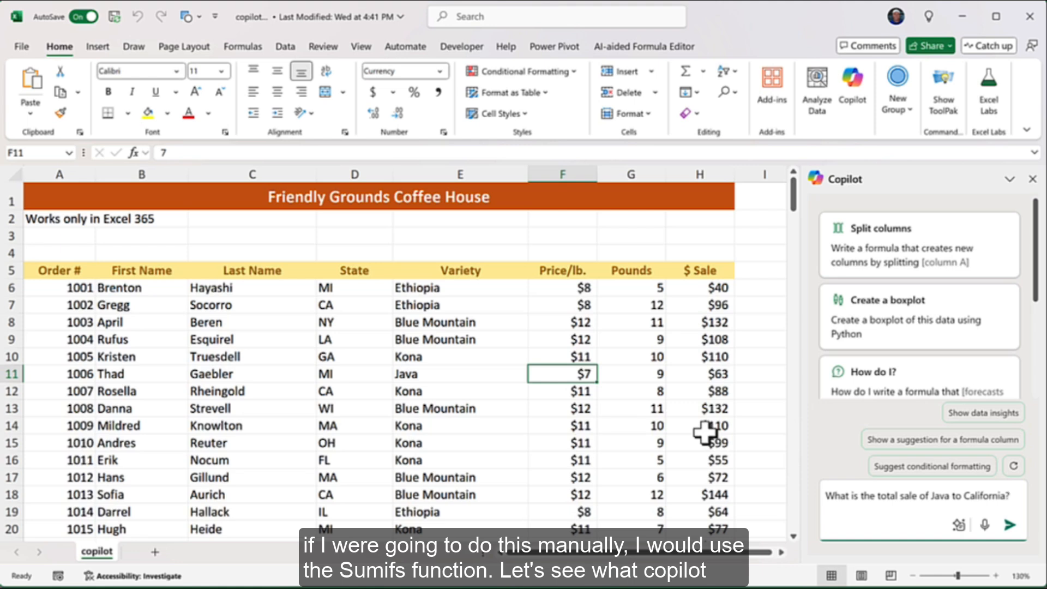
key("Return")
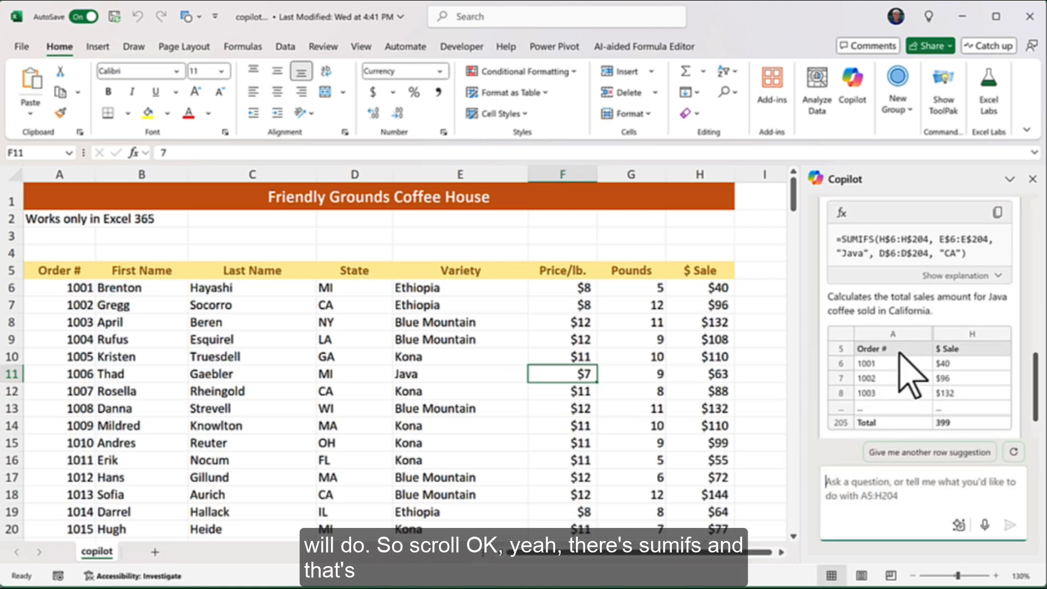
scroll(905, 377, "up", 3)
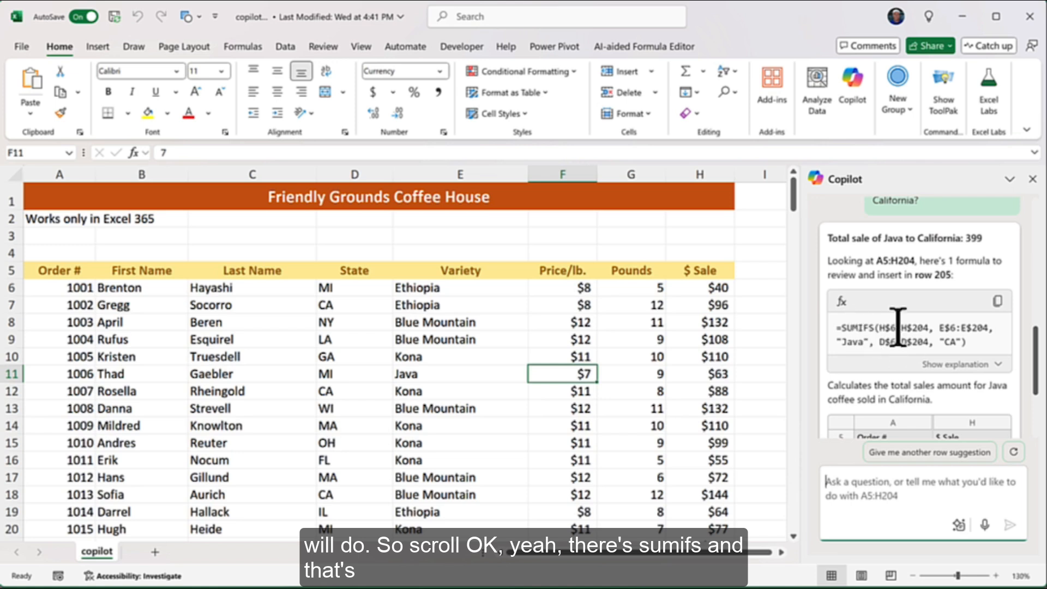
scroll(918, 366, "up", 1)
scroll(918, 367, "down", 4)
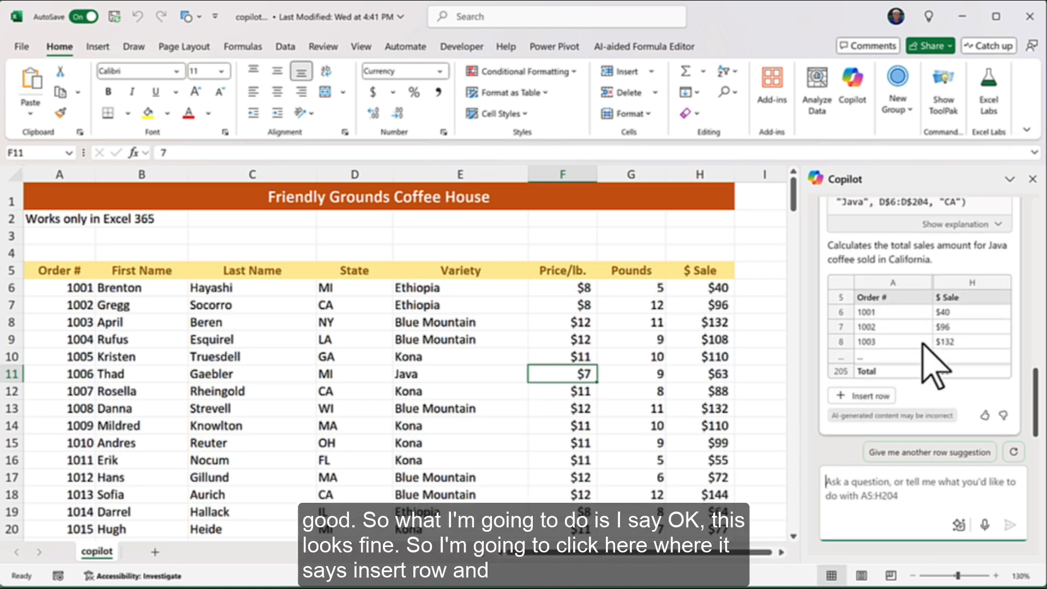
Insert Copilot's SUMIFS total into H205 and relabel A205 'Total Java sales for California'
left_click(871, 397)
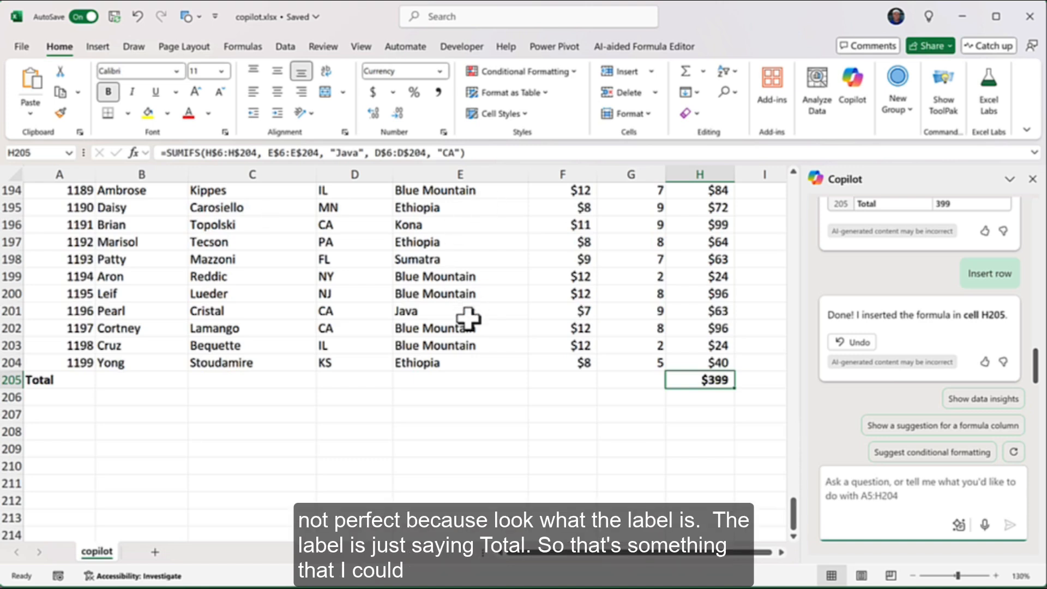
left_click(66, 381)
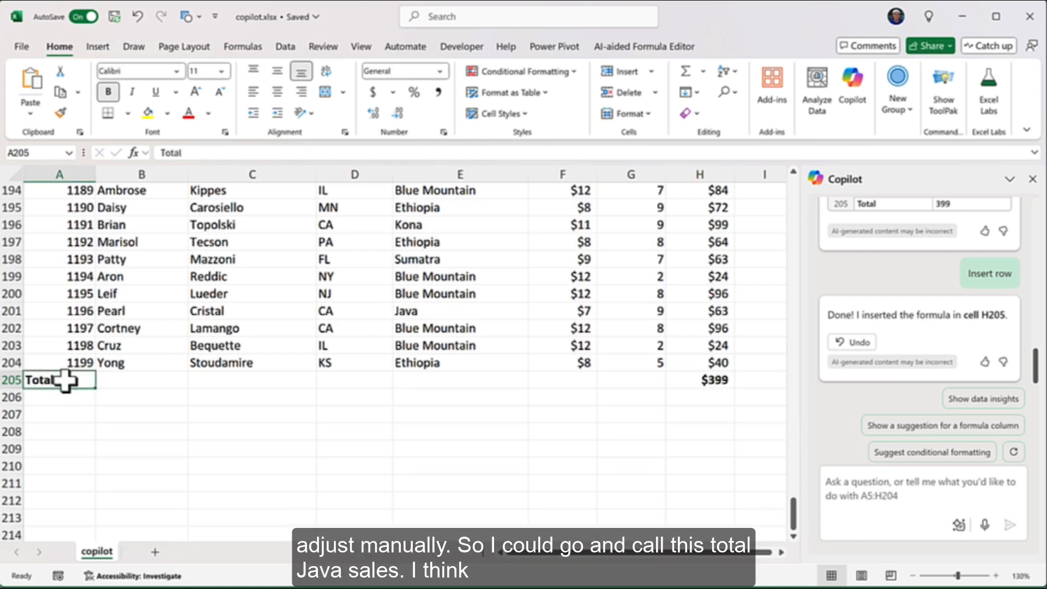
double_click(66, 381)
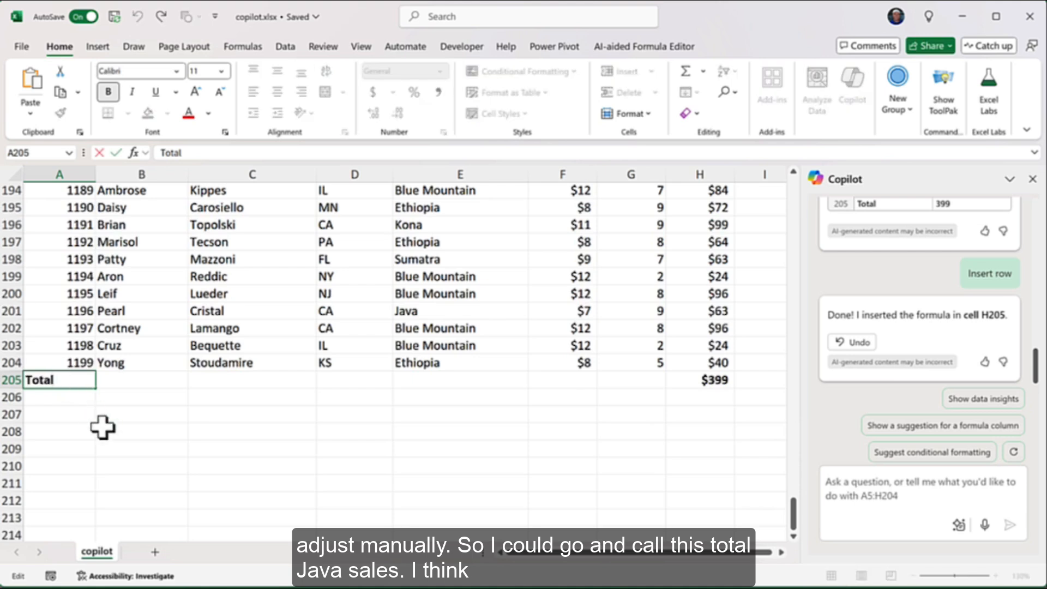
type("Java sa")
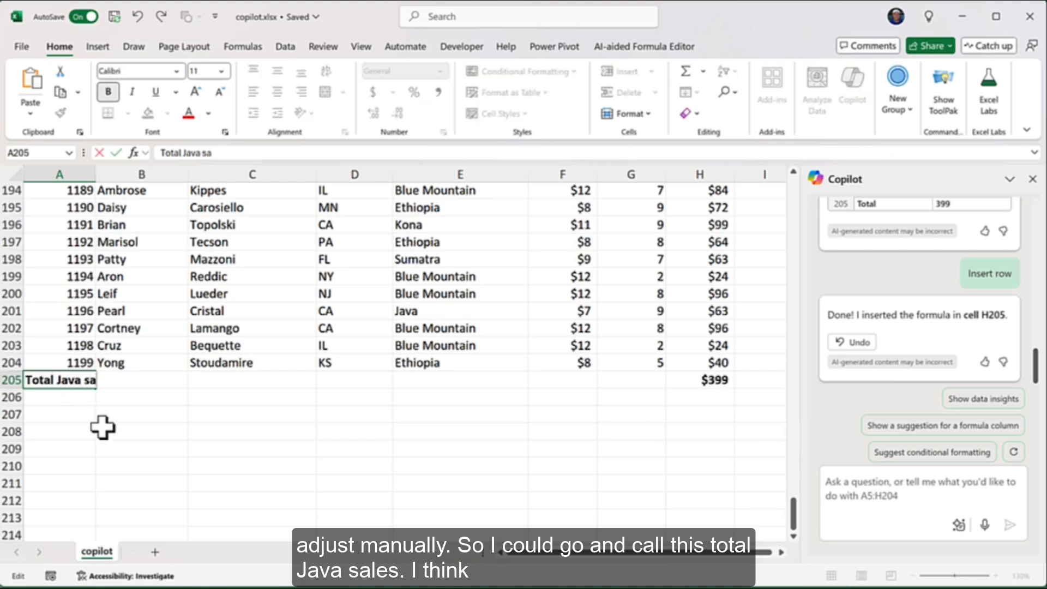
type("les for California")
key("Return")
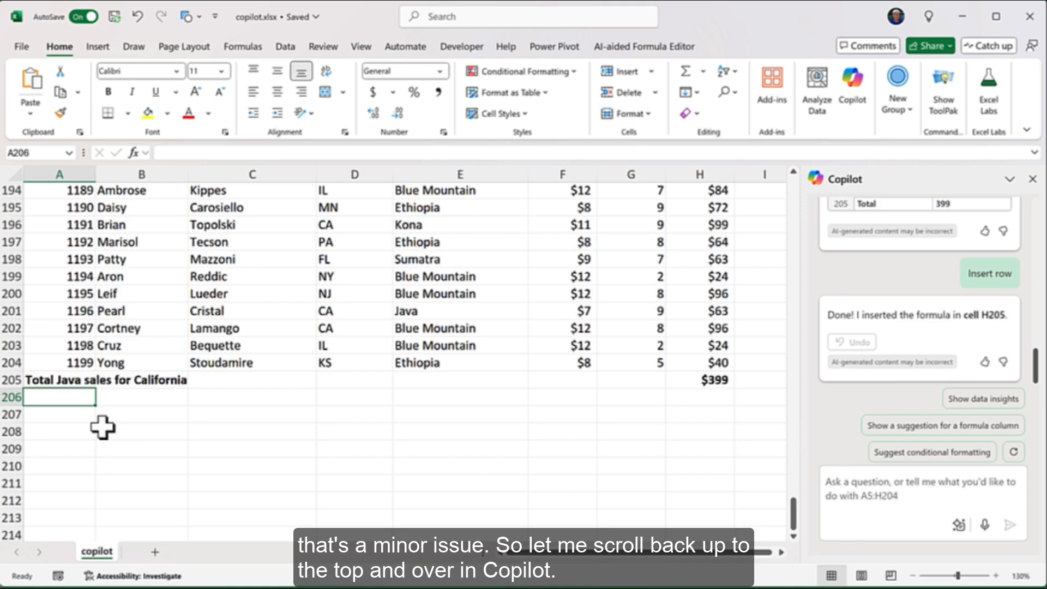
scroll(156, 362, "up", 20)
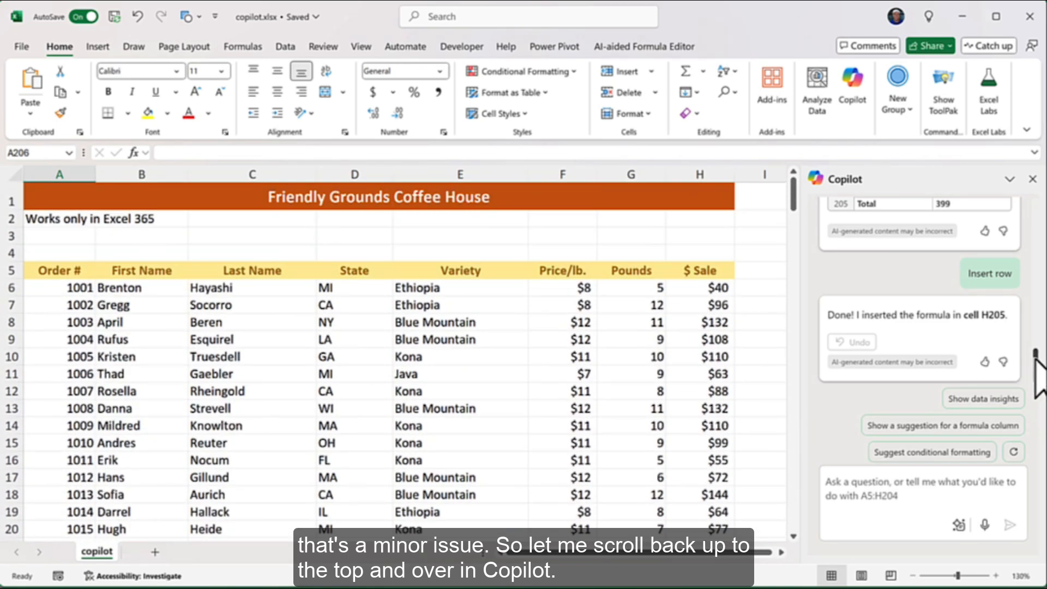
Select several sales-data cells, then request Copilot's data insights on average Price/lb. by variety
left_click_drag(1035, 358, 1040, 197)
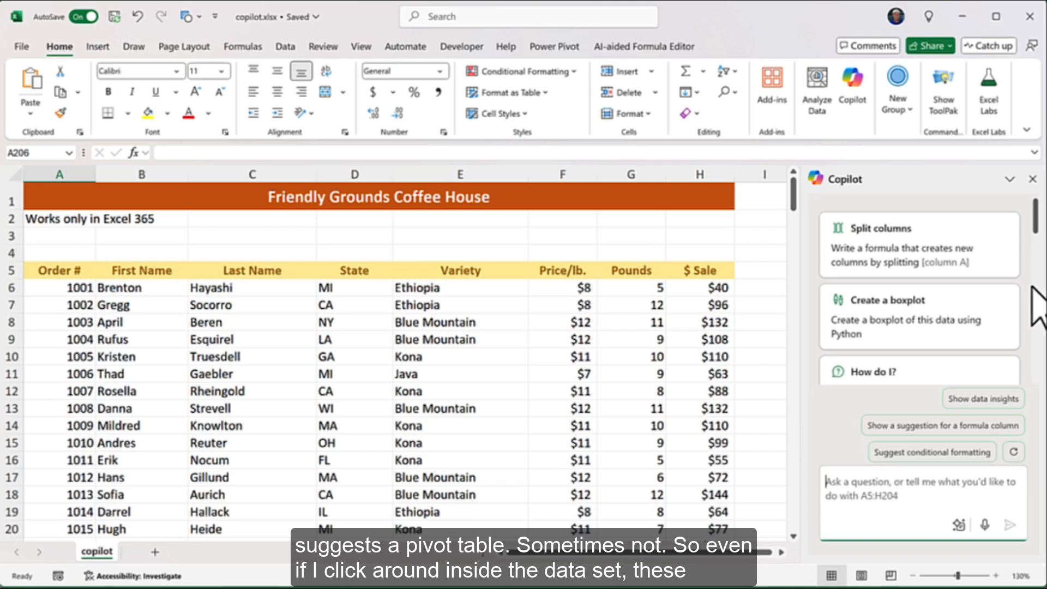
left_click(702, 355)
left_click(639, 355)
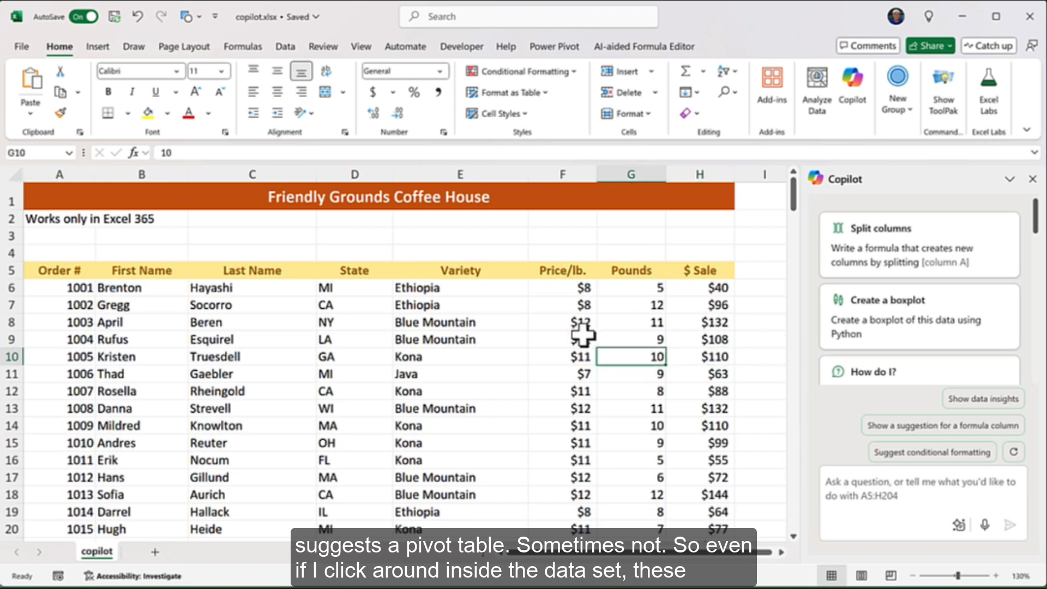
left_click(577, 339)
left_click(239, 391)
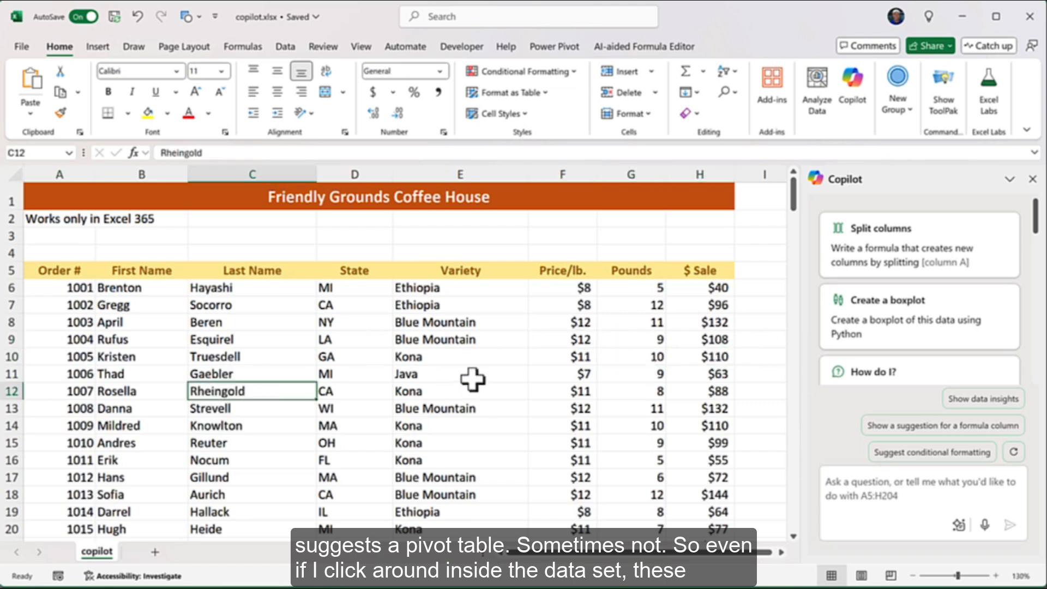
left_click(507, 385)
left_click(626, 370)
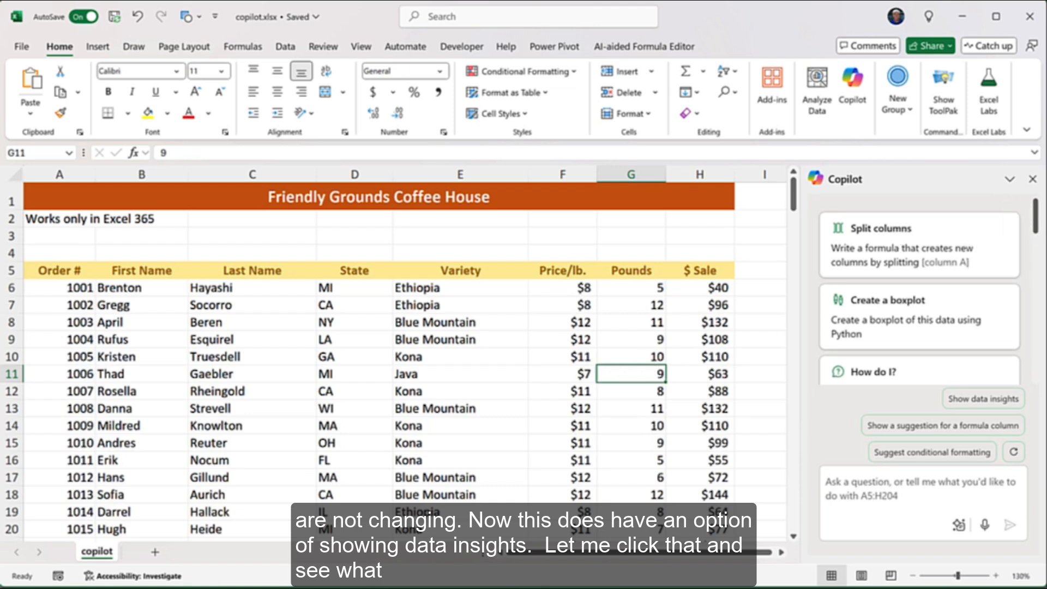
left_click(1015, 400)
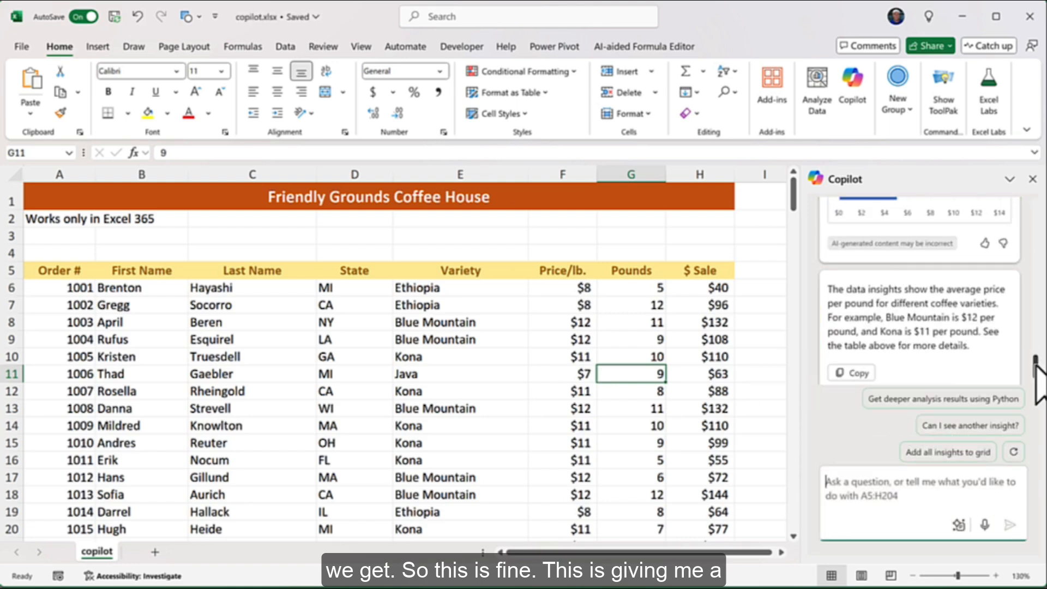
mouse_move(1034, 364)
left_mouse_down()
mouse_move(1034, 338)
mouse_move(1036, 368)
left_mouse_up()
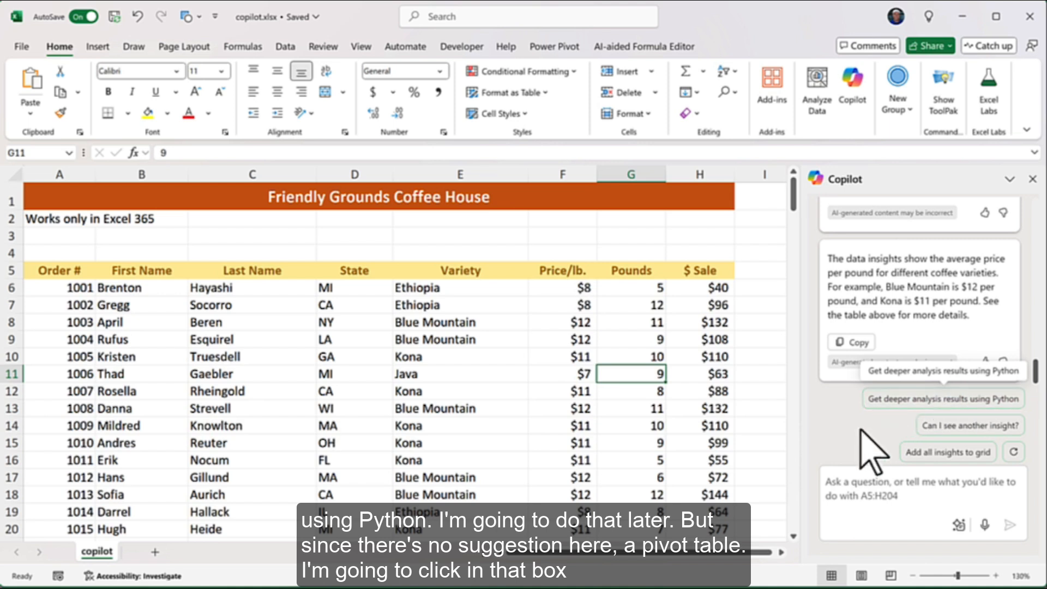
Ask Copilot to 'Create a pivot table' and view its Sum of $ Sale by Variety reply
left_click(874, 479)
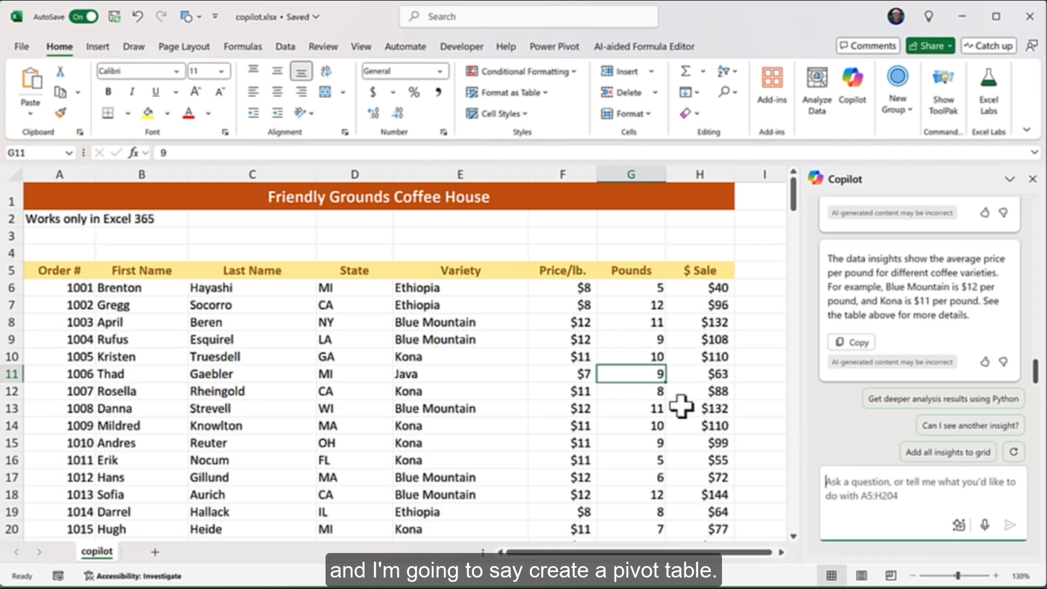
type("Create a p")
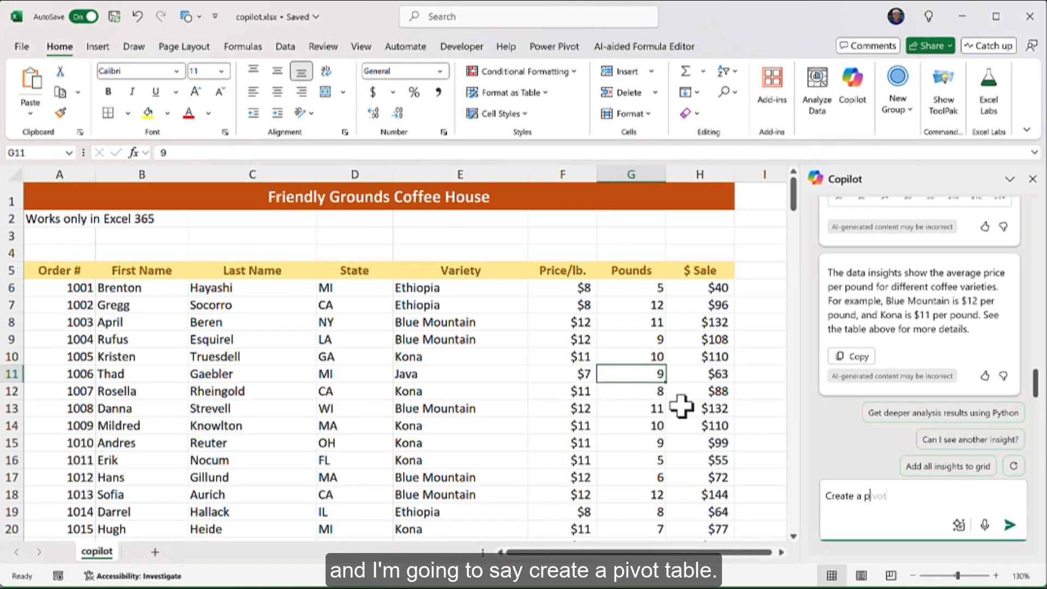
type("ivot t")
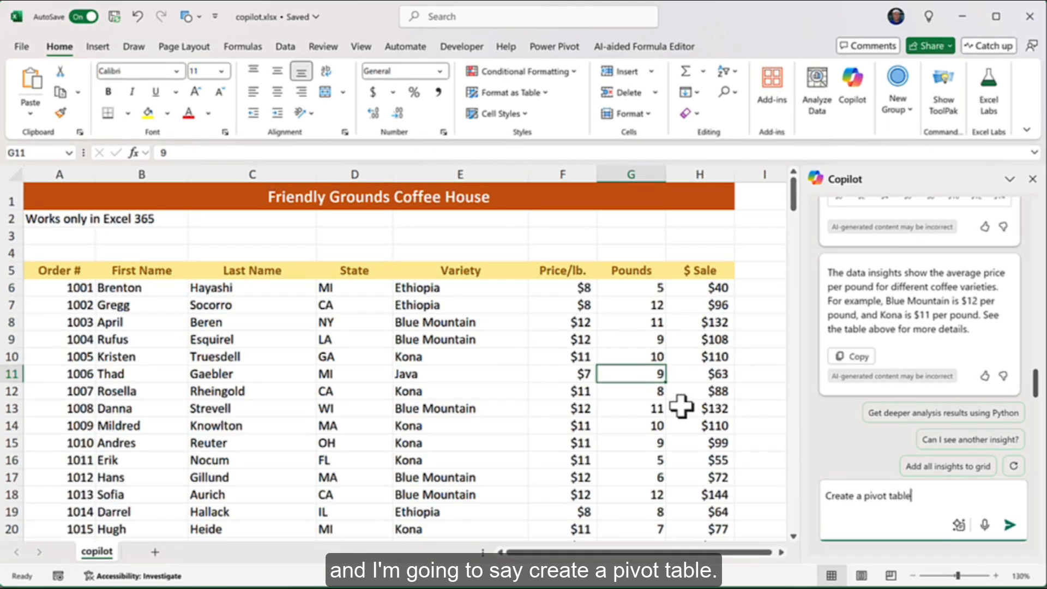
type("able")
key("Return")
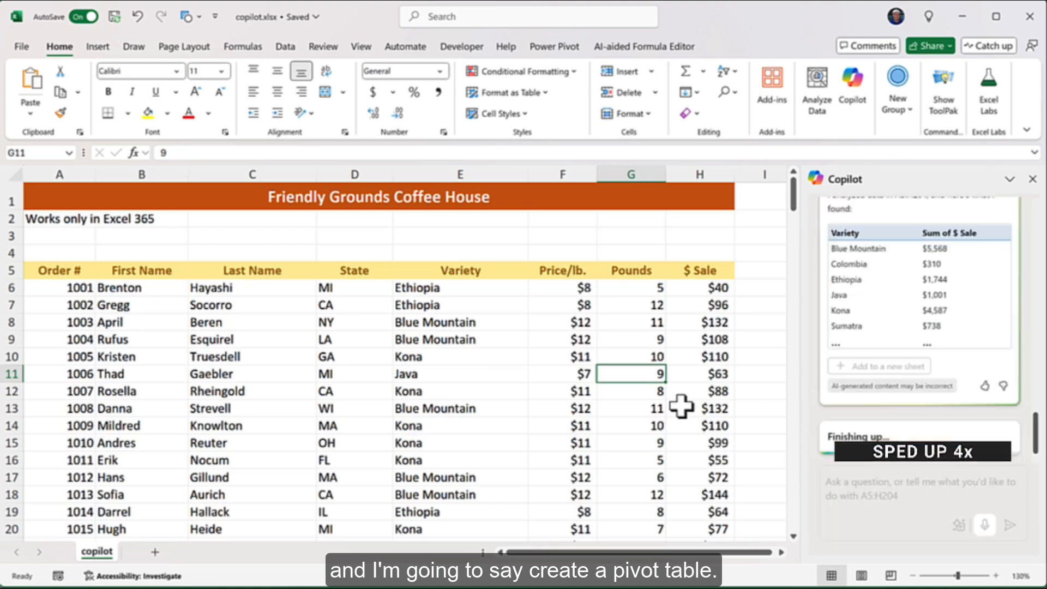
left_click_drag(1034, 373, 1034, 349)
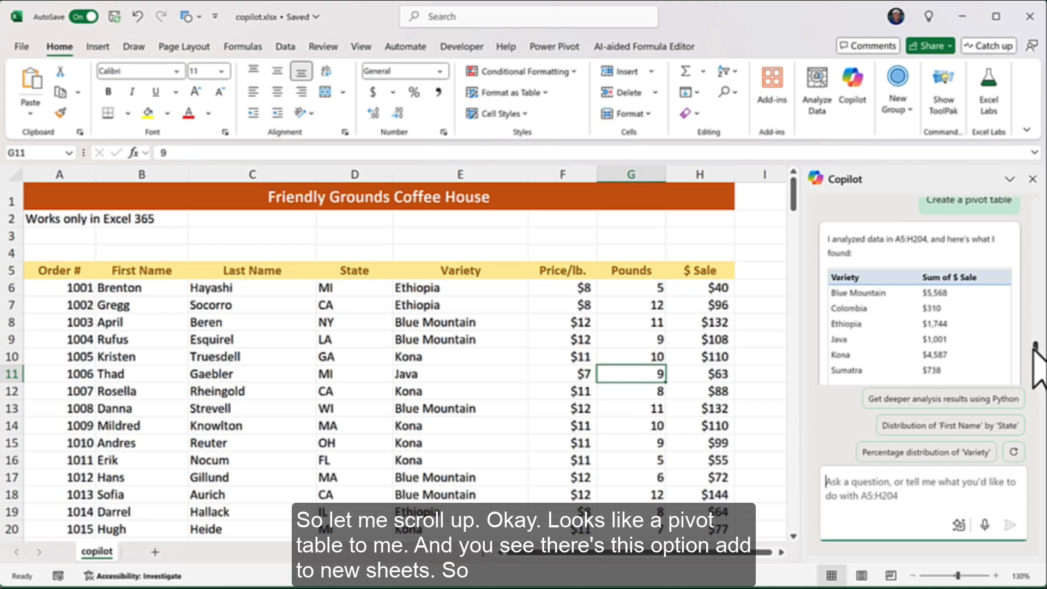
scroll(1034, 354, "down", 3)
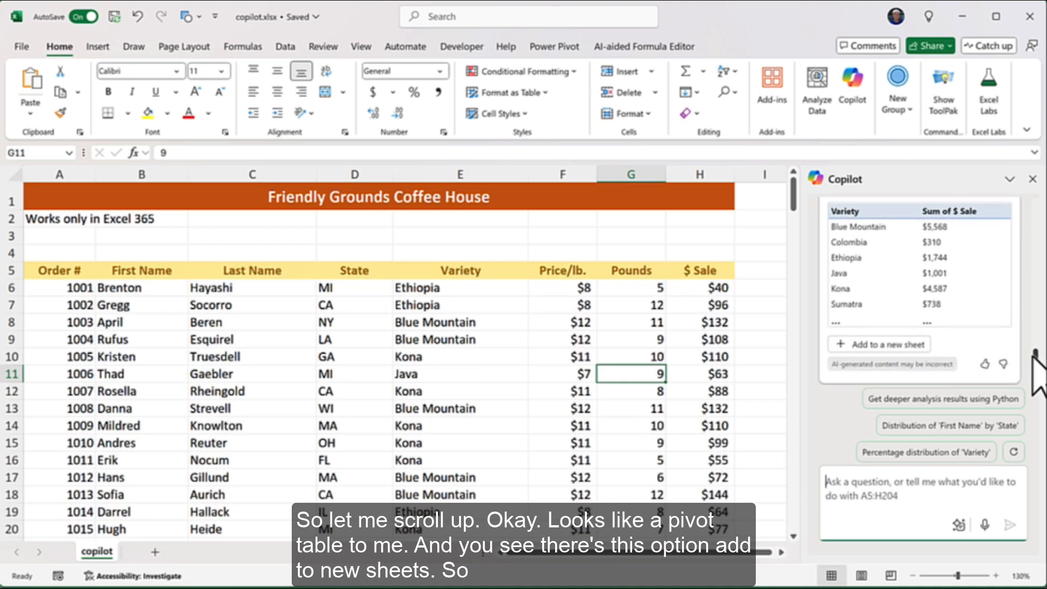
Place Copilot's Sum of $ Sale by Variety pivot table on new Sheet1 and show its field list
left_click(888, 343)
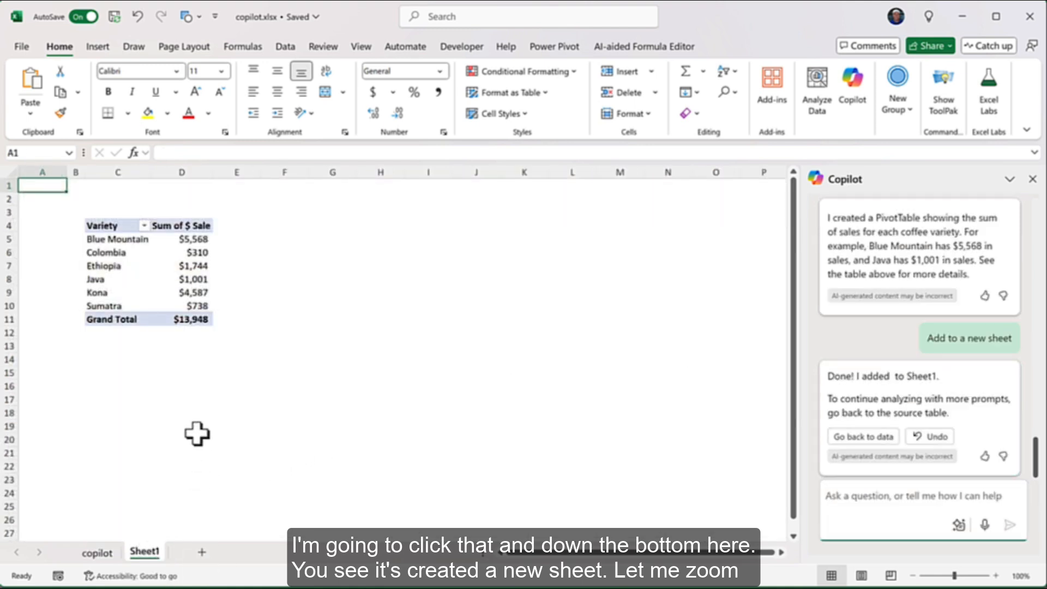
left_click(995, 575)
left_click(995, 576)
left_click(995, 575)
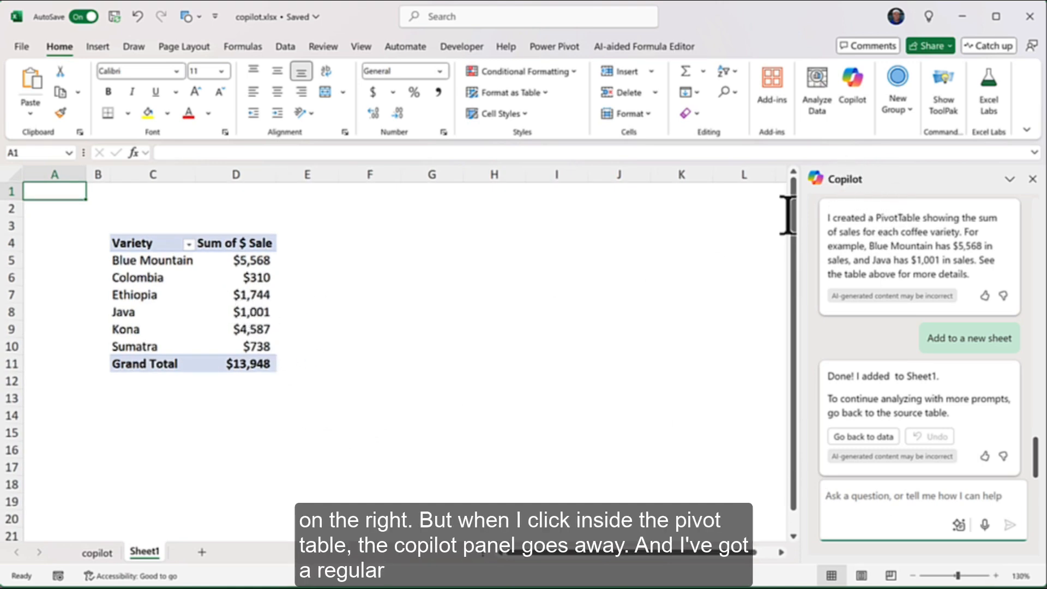
left_click(234, 312)
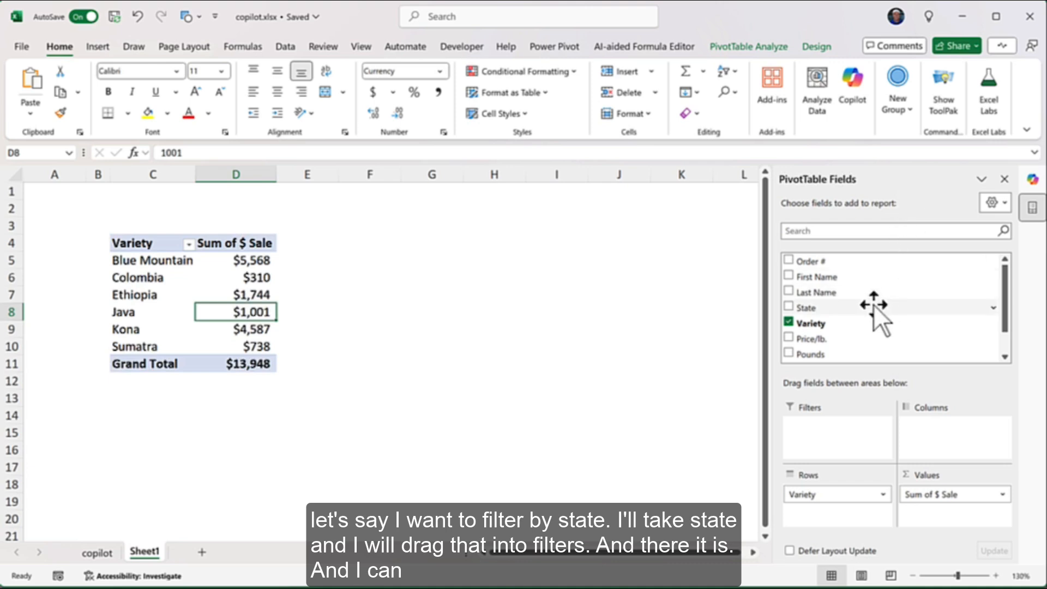
Add State as a pivot table filter and restrict it to CA and FL
left_click_drag(813, 308, 835, 431)
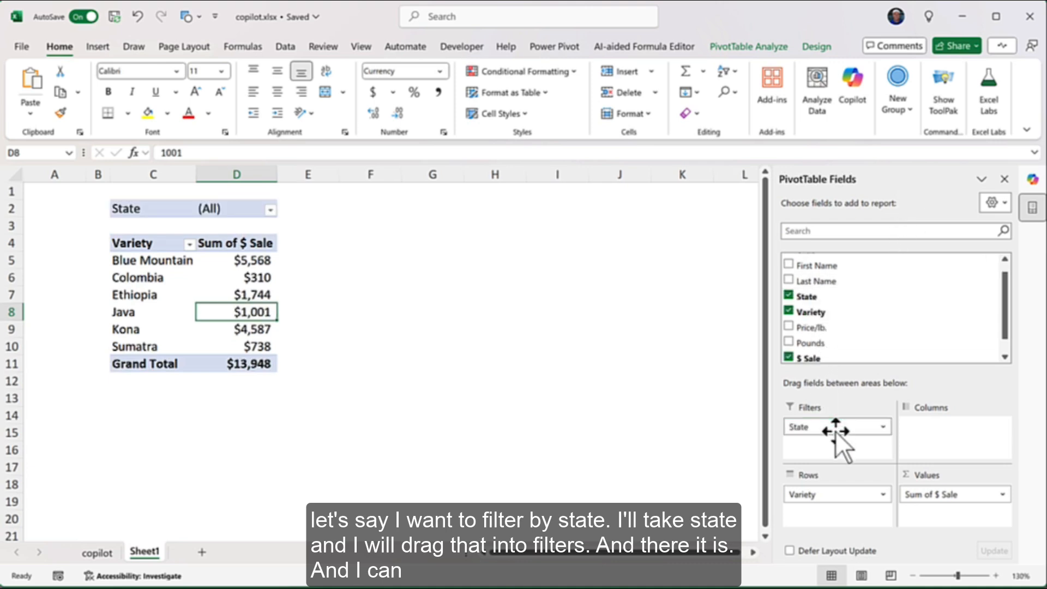
left_click(270, 210)
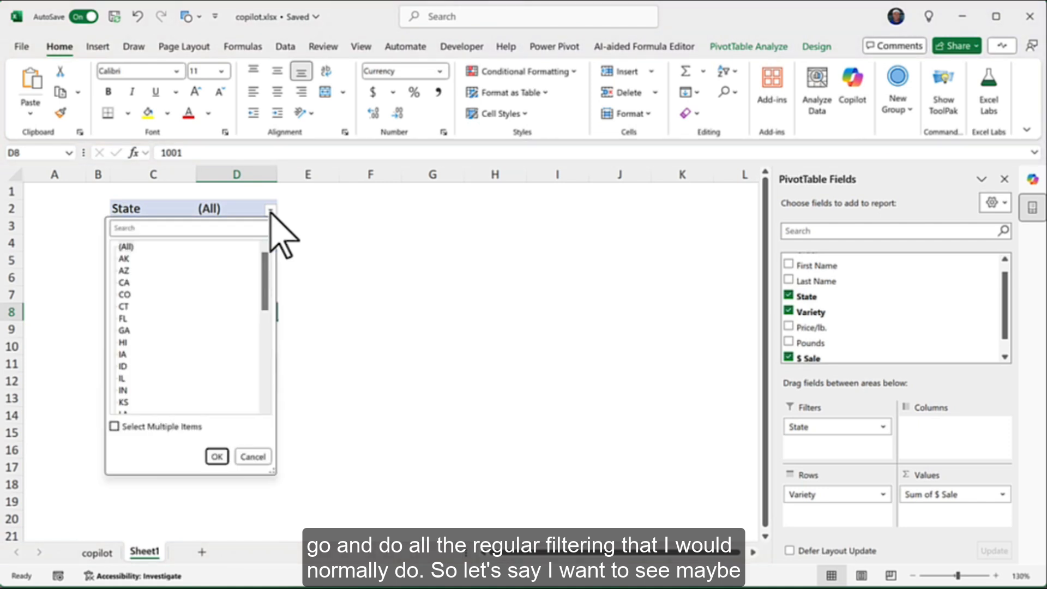
left_click(113, 426)
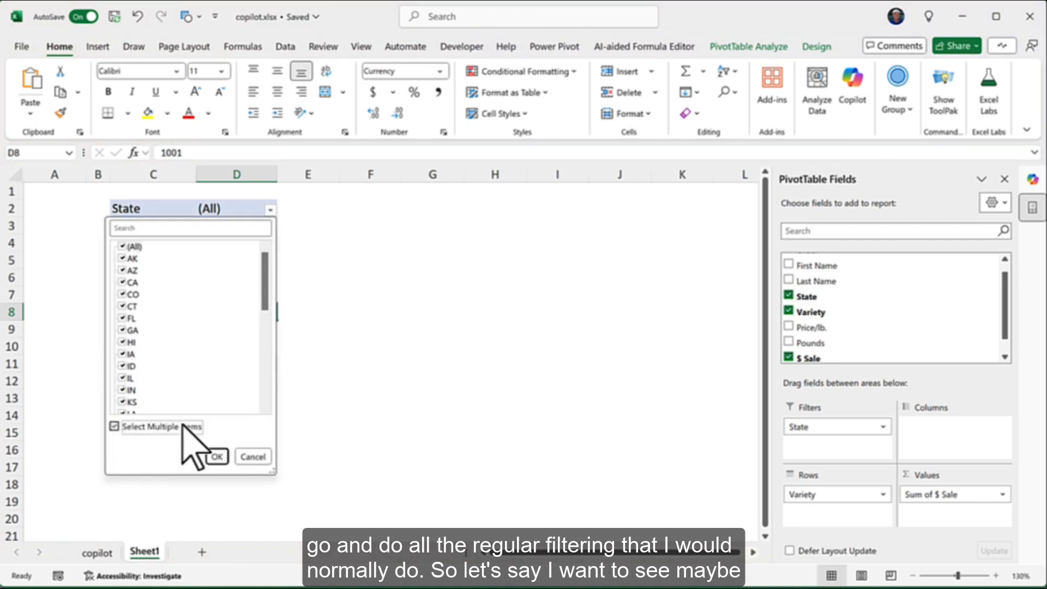
left_click(122, 247)
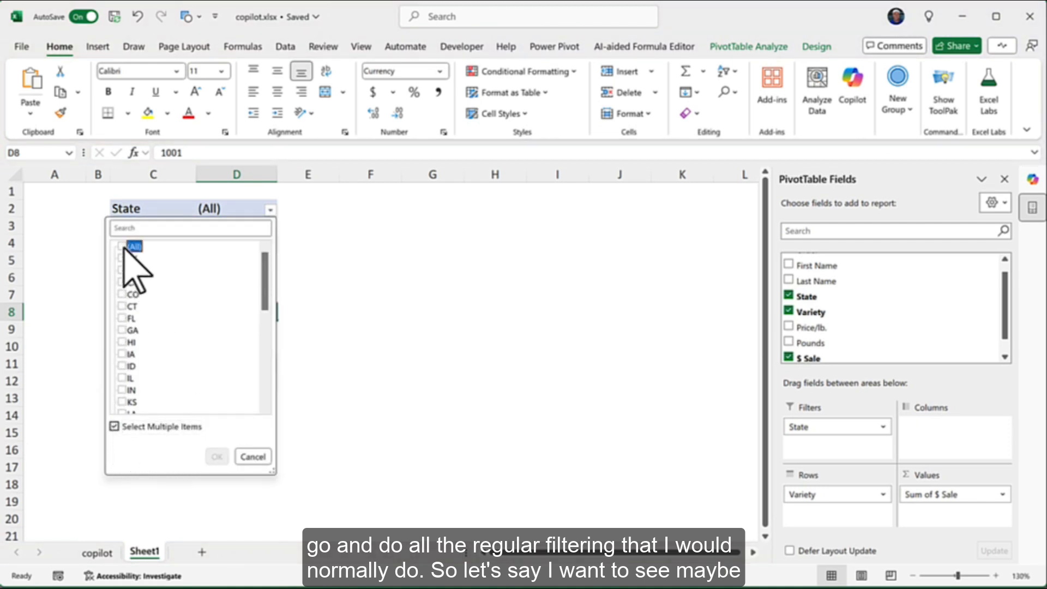
left_click(123, 283)
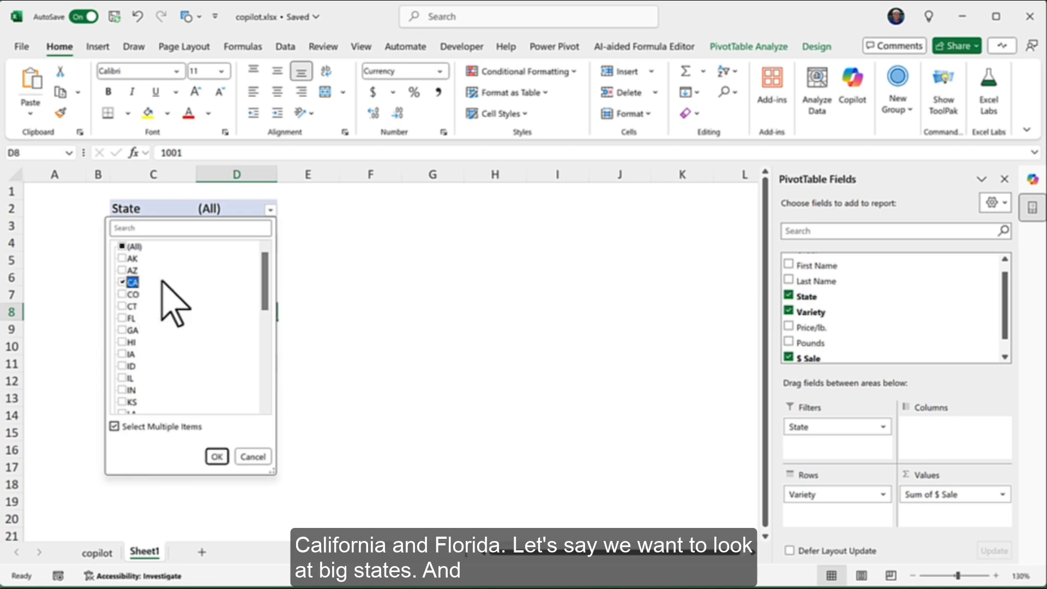
left_click_drag(266, 270, 268, 278)
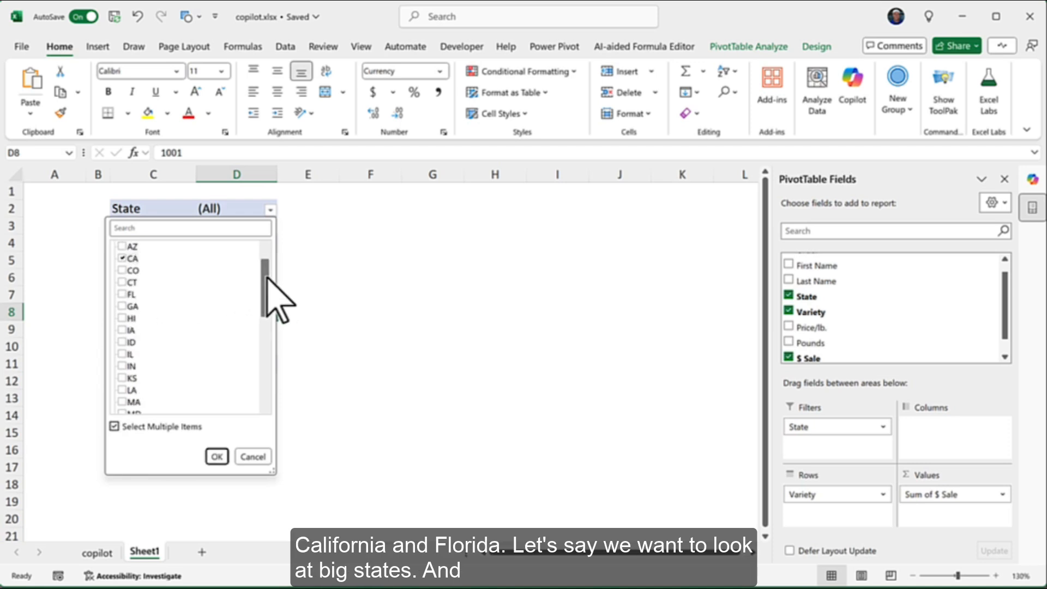
left_click(122, 294)
left_click(216, 456)
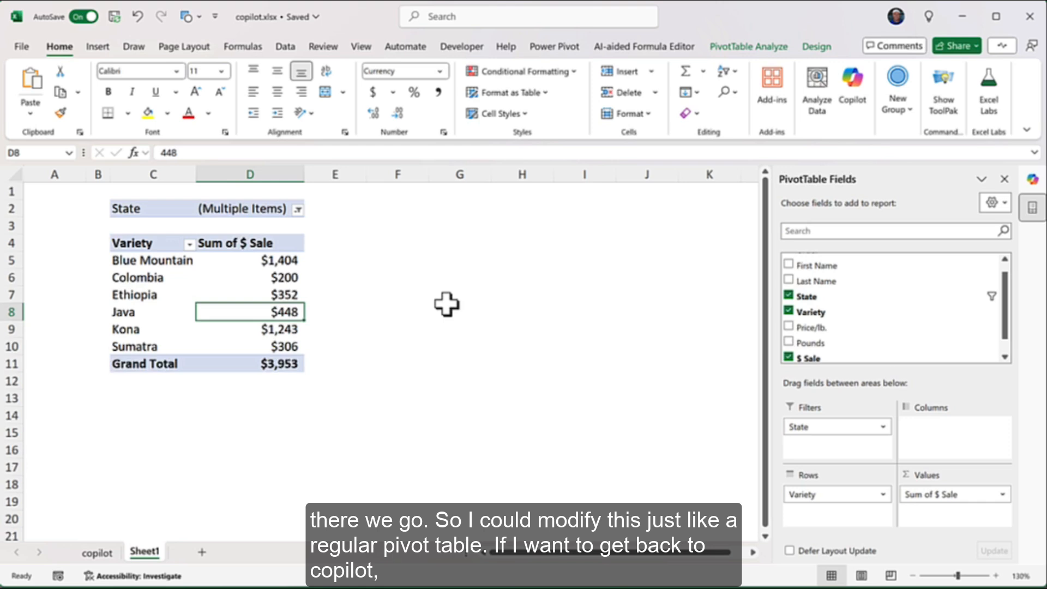
Ask Copilot on the copilot sheet for a pie pivot chart and add it to new Sheet2
left_click(98, 552)
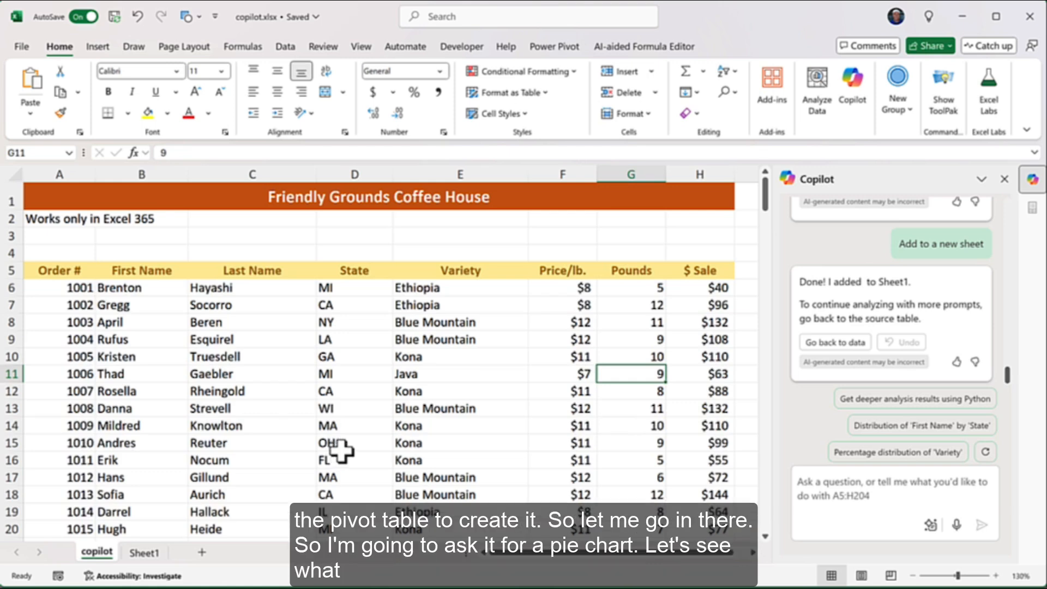
type("Create a pivot chart based on the pivot table you created. Make it a pie chart.")
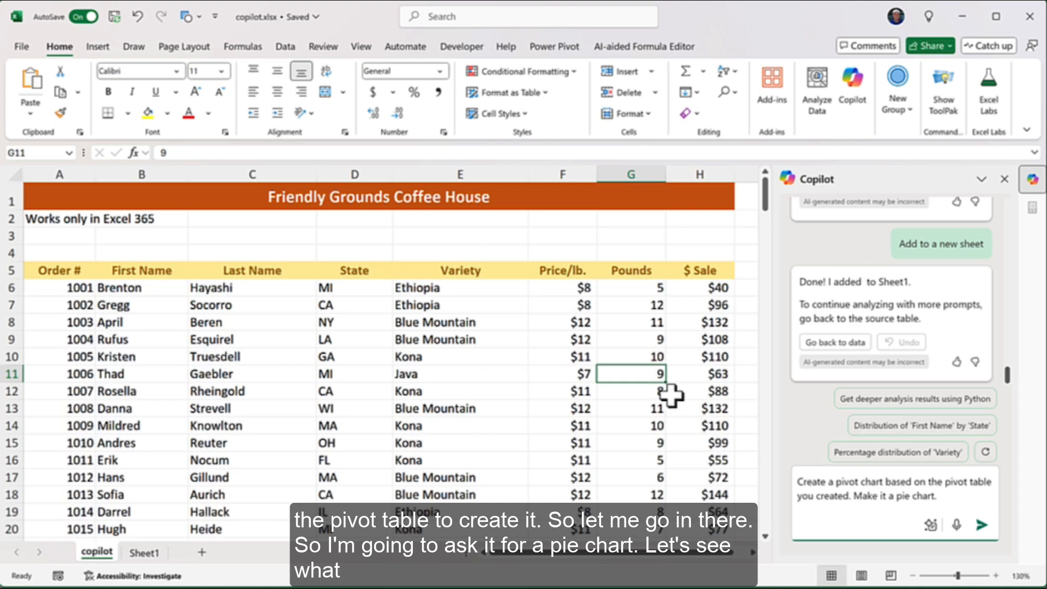
key("Return")
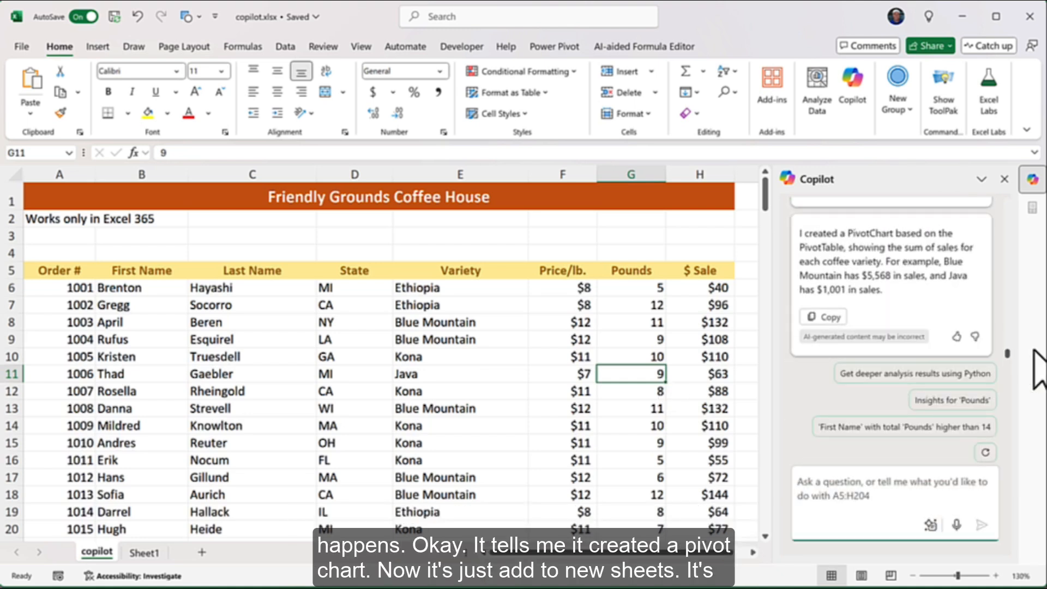
scroll(978, 343, "up", 3)
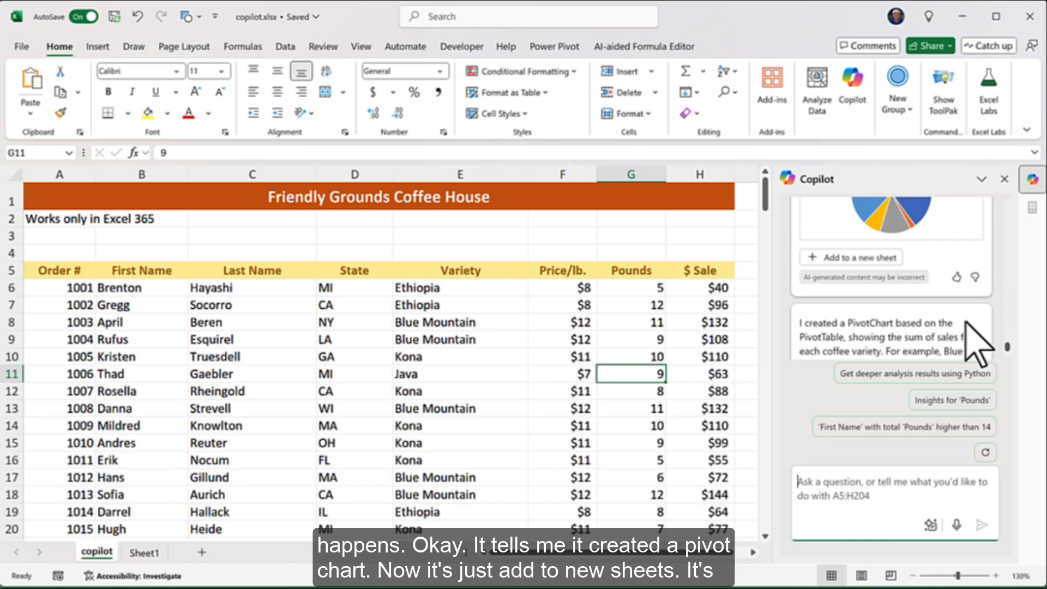
scroll(965, 322, "up", 2)
scroll(965, 322, "down", 2)
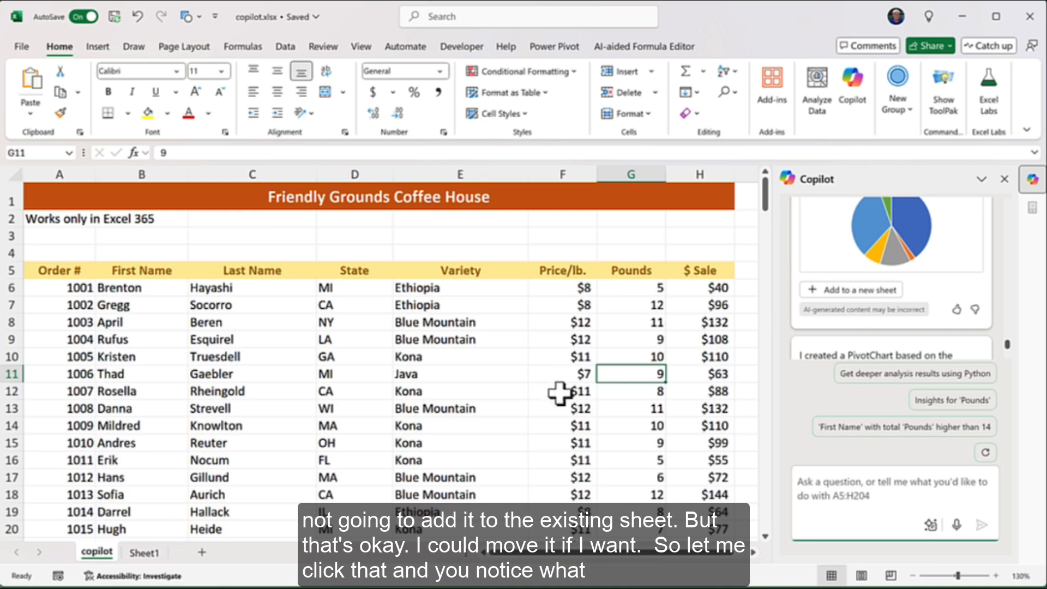
left_click(877, 297)
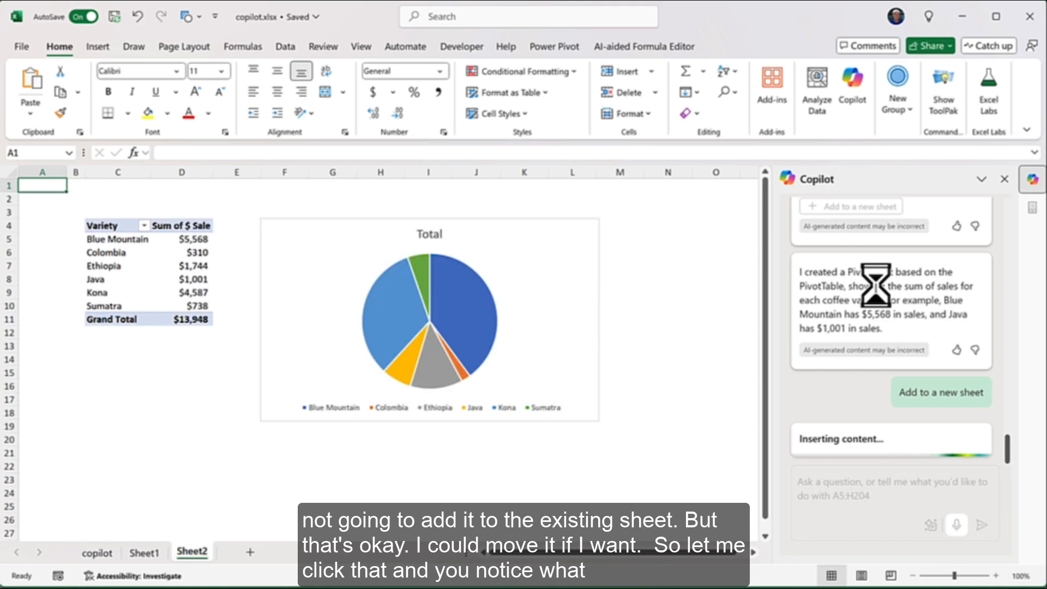
Add State as a report filter to the Sheet2 variety sales pivot table
left_click(177, 266)
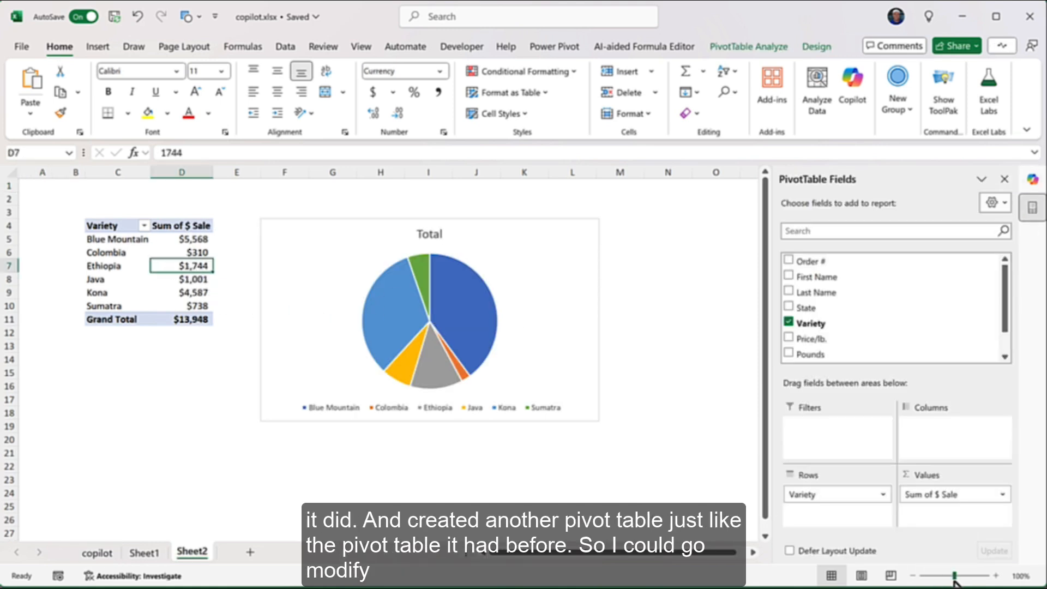
left_click(993, 576)
left_click(993, 576)
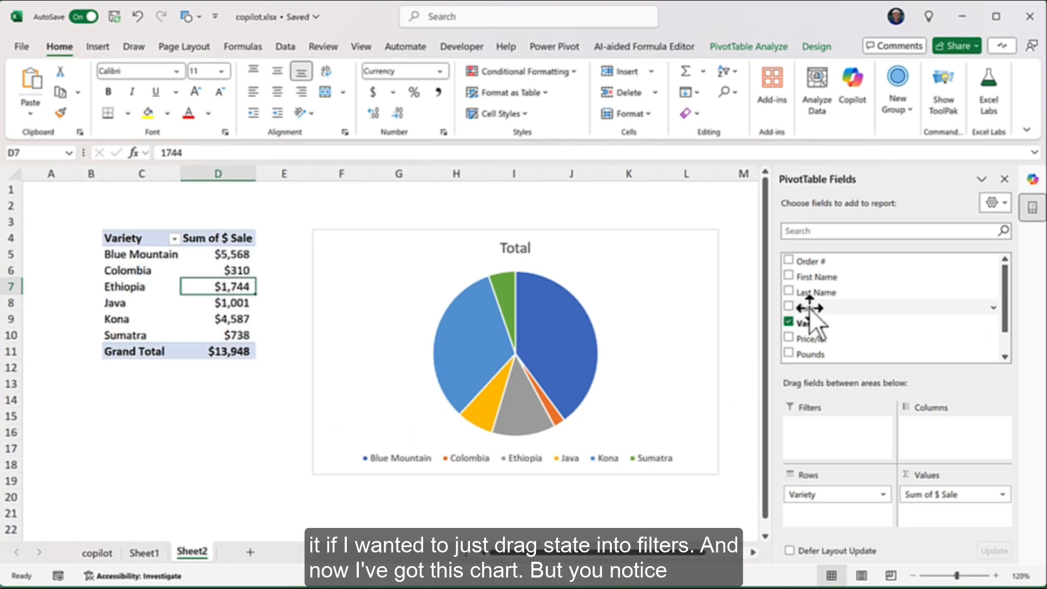
left_click_drag(809, 307, 842, 428)
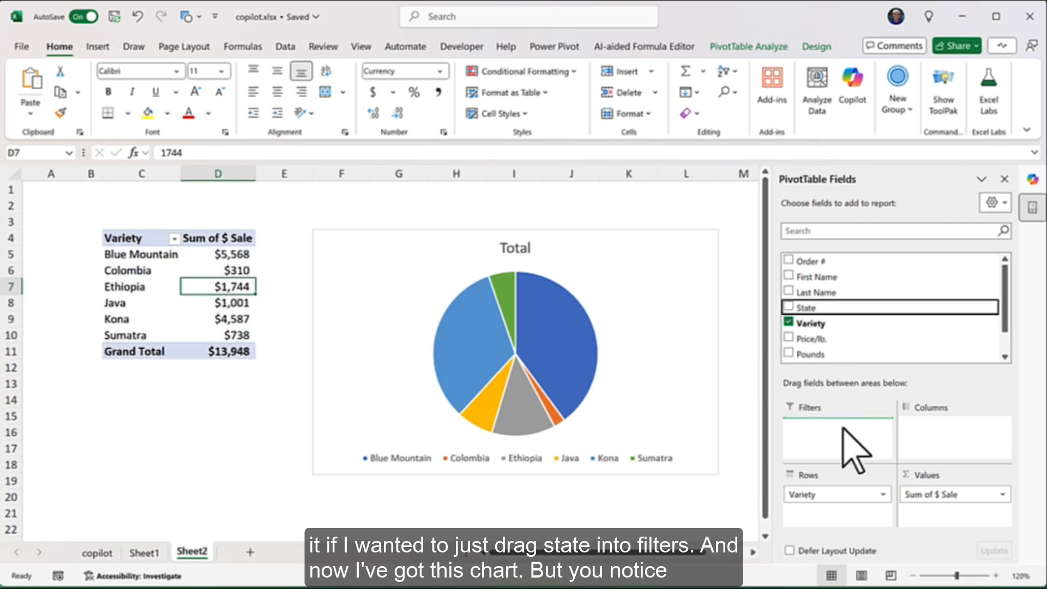
left_click(670, 301)
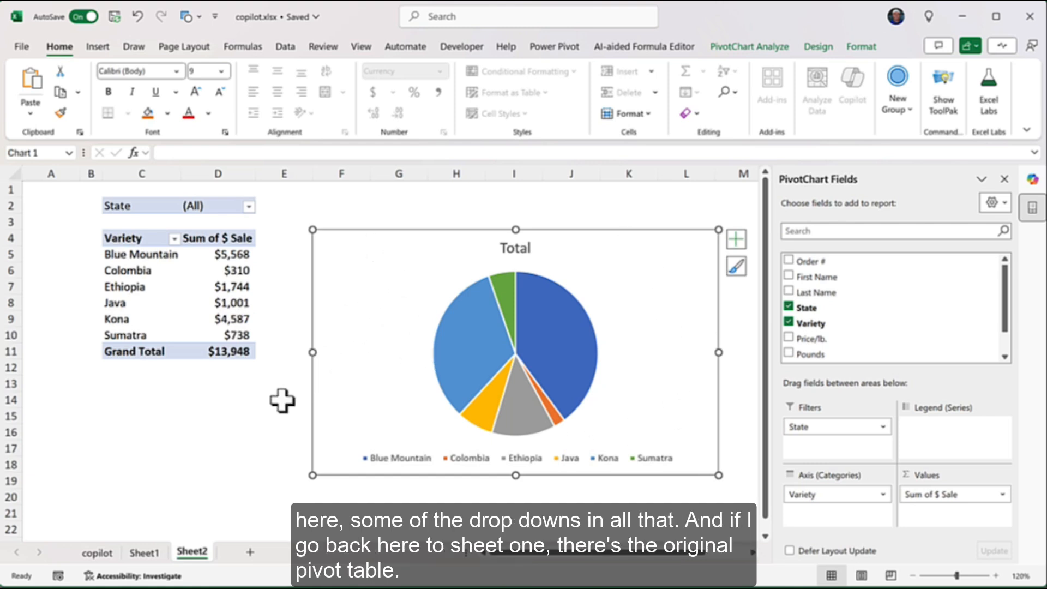
Insert a pie PivotChart of $ Sale by variety from Sheet1's pivot table
left_click(155, 554)
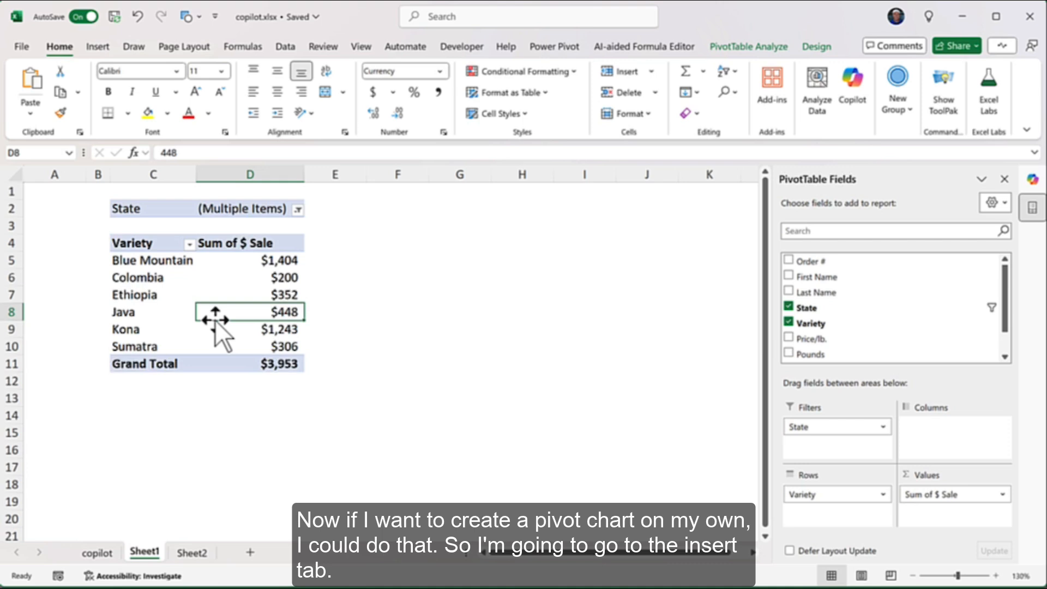
left_click(98, 47)
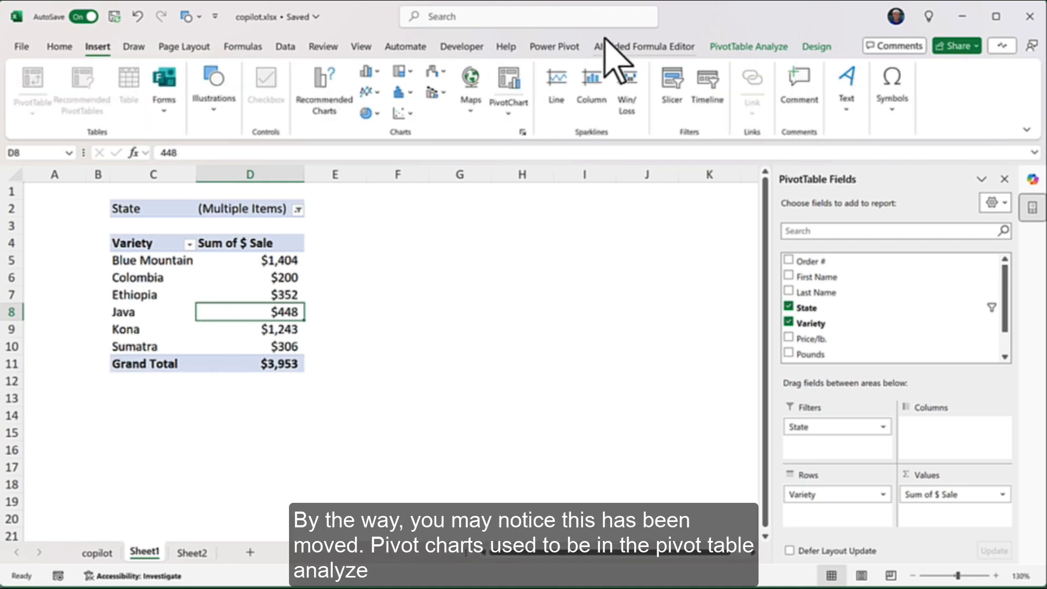
left_click(748, 47)
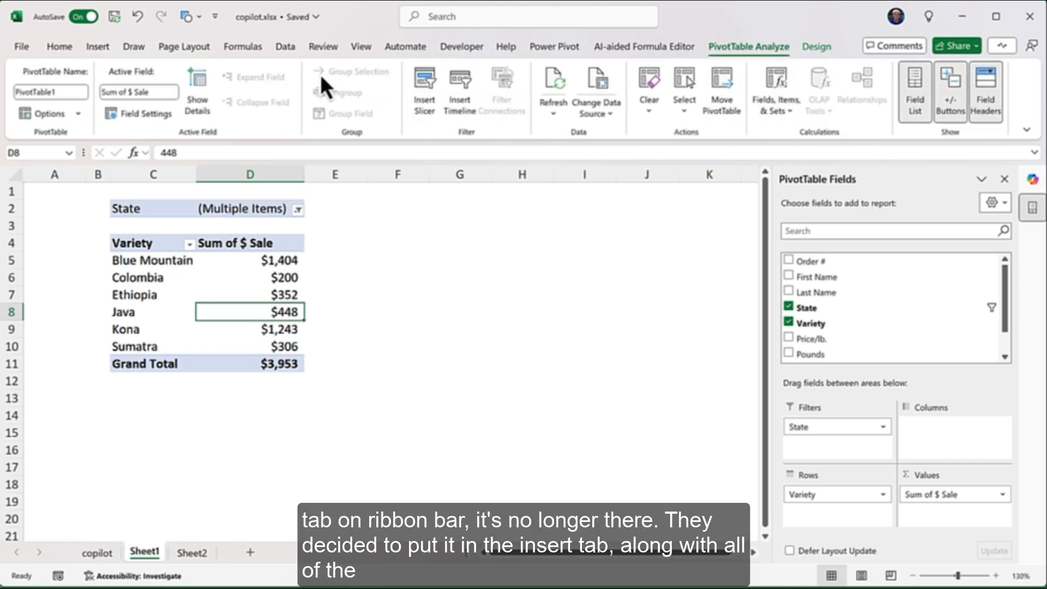
left_click(98, 47)
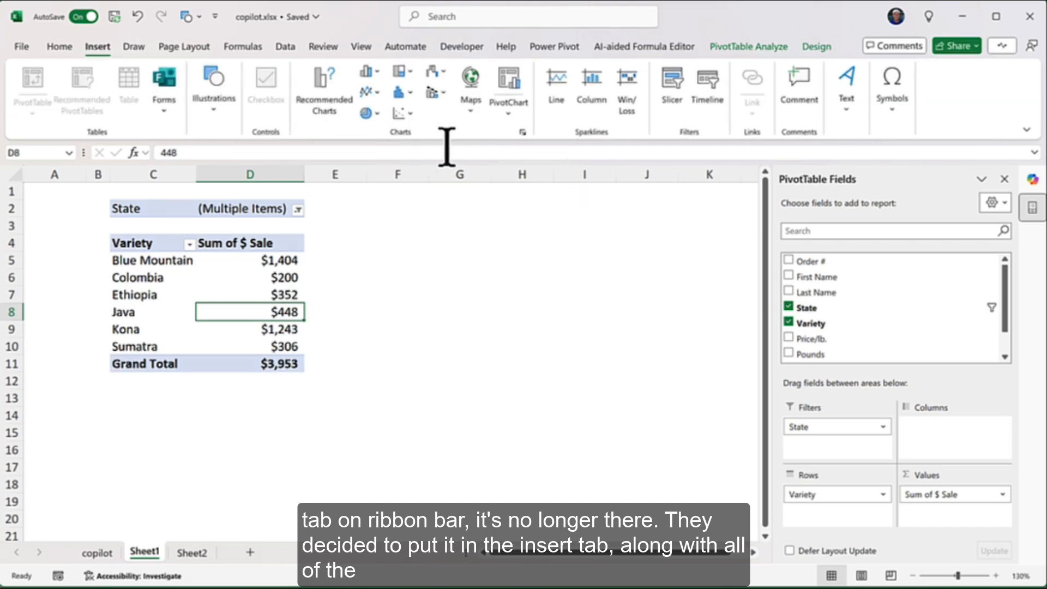
left_click(509, 113)
left_click(536, 136)
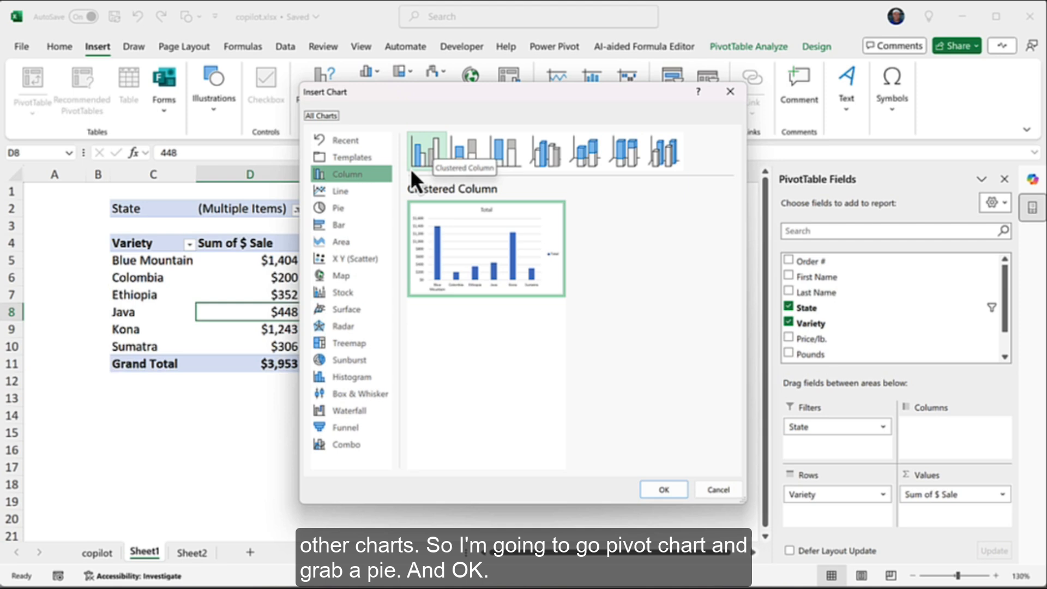
left_click(340, 211)
left_click(663, 490)
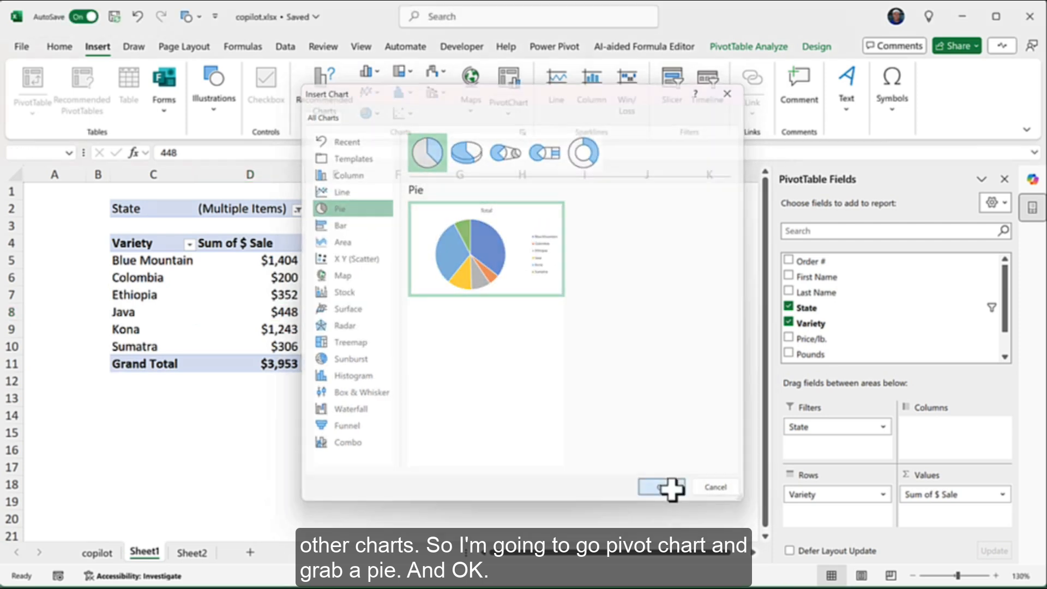
Move the pie chart beside the pivot table and return to the copilot data sheet
left_click_drag(448, 253, 592, 224)
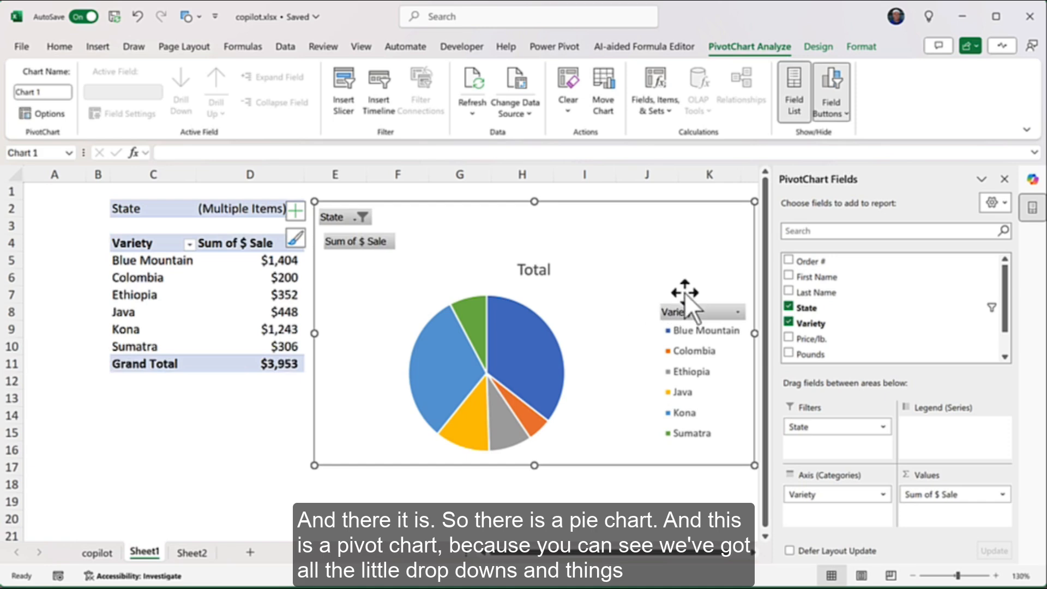
left_click(736, 312)
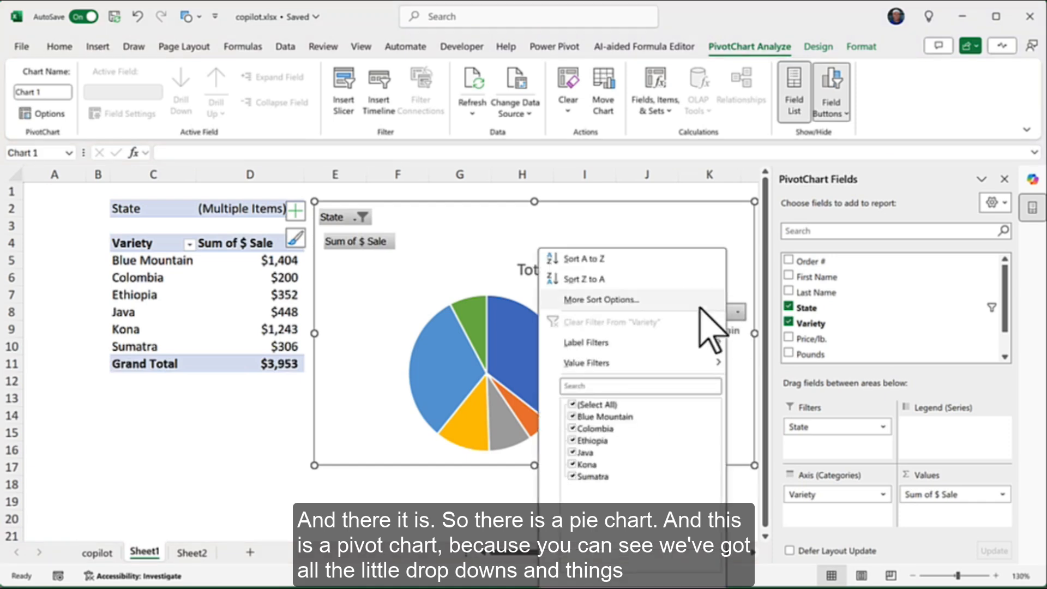
left_click(376, 382)
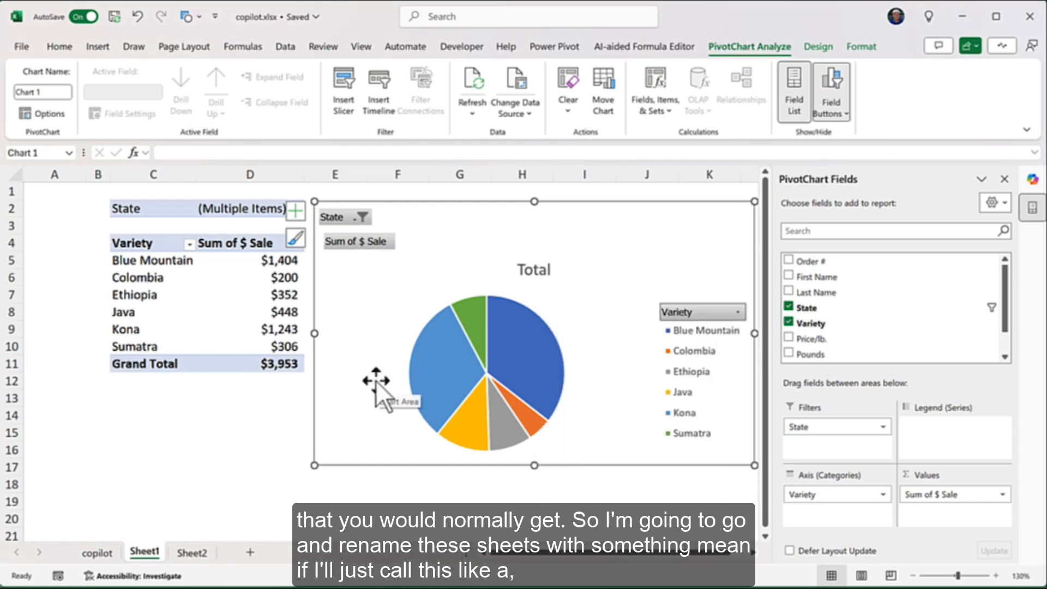
left_click(97, 552)
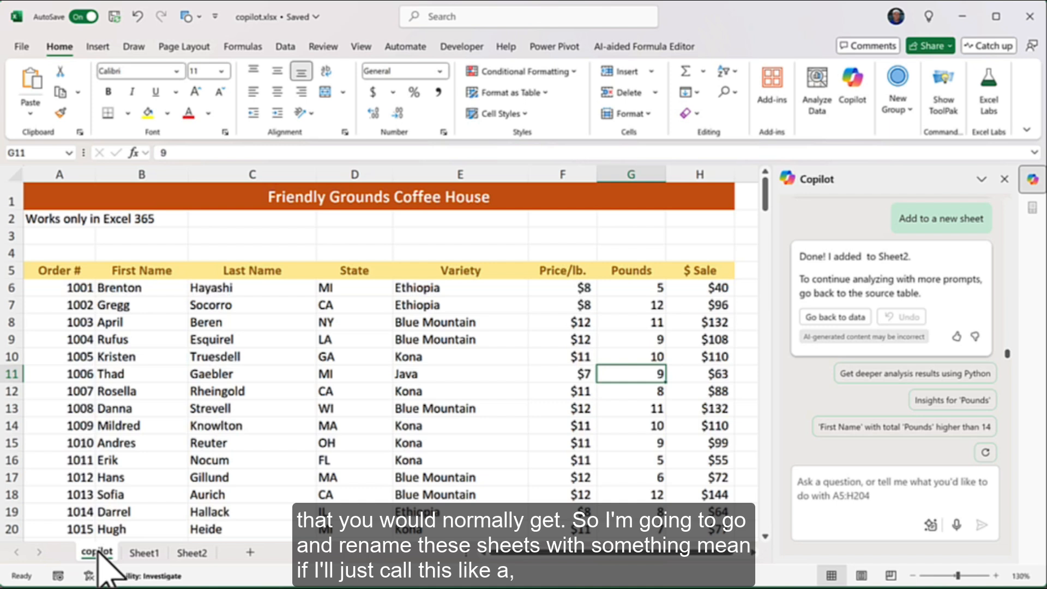
Rename Sheet1 to 'PT 1' and Sheet2 to 'PT2 chart'
double_click(144, 552)
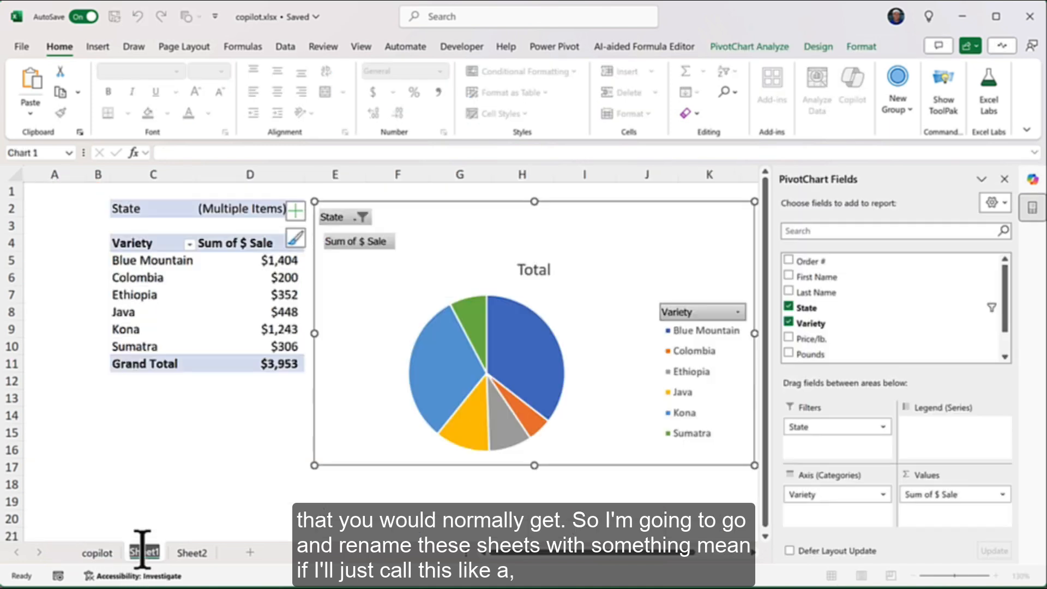
type("PT1")
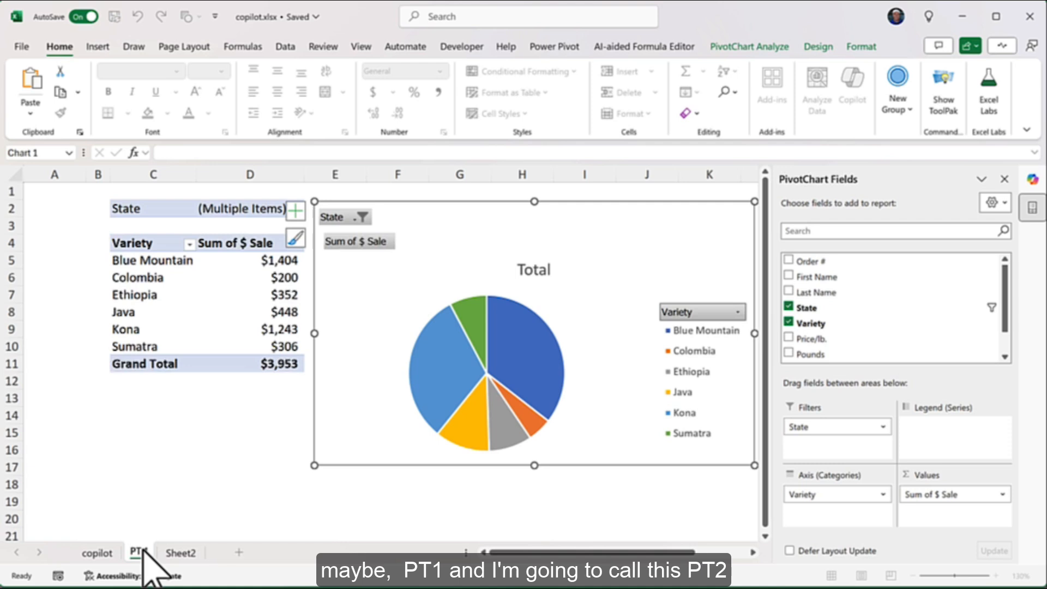
key("Return")
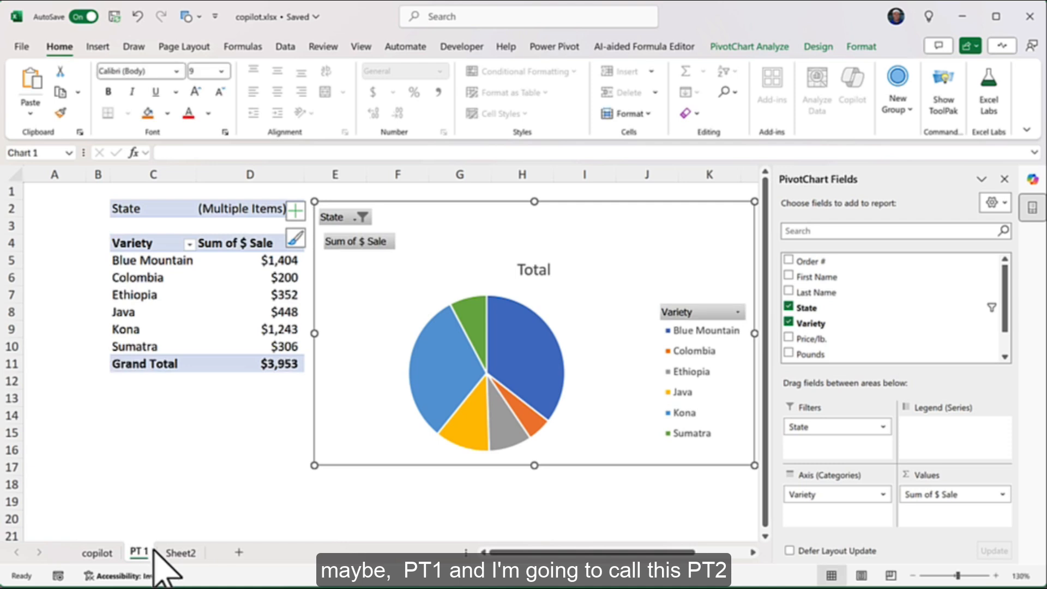
double_click(181, 552)
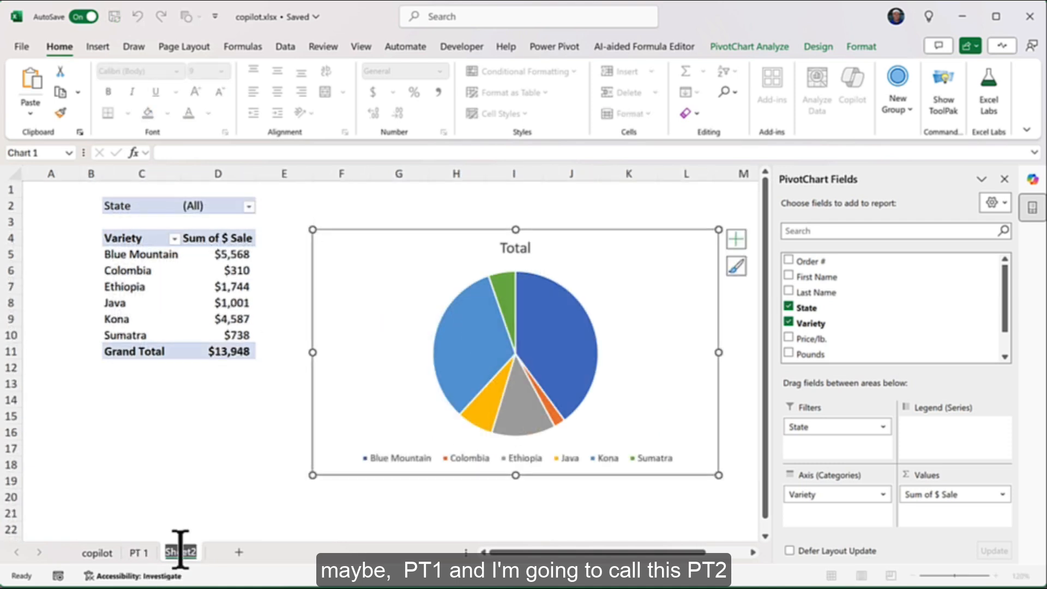
type("PT 2 chart")
key("Return")
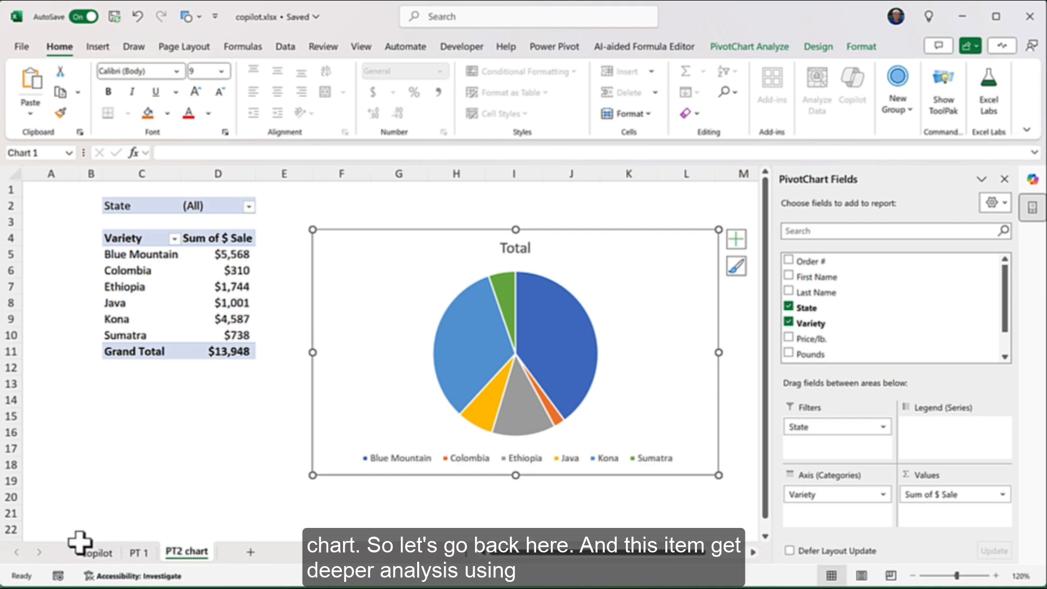
From the copilot sheet, start Copilot's advanced Python analysis, loading A5:H204 into a DataFrame on Analysis1
left_click(98, 551)
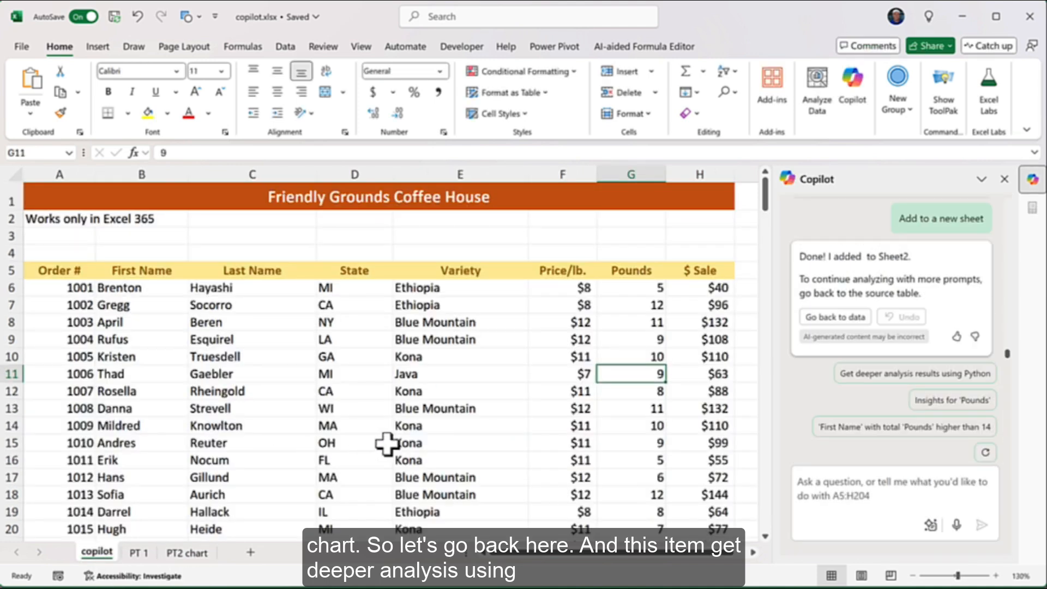
left_click(906, 376)
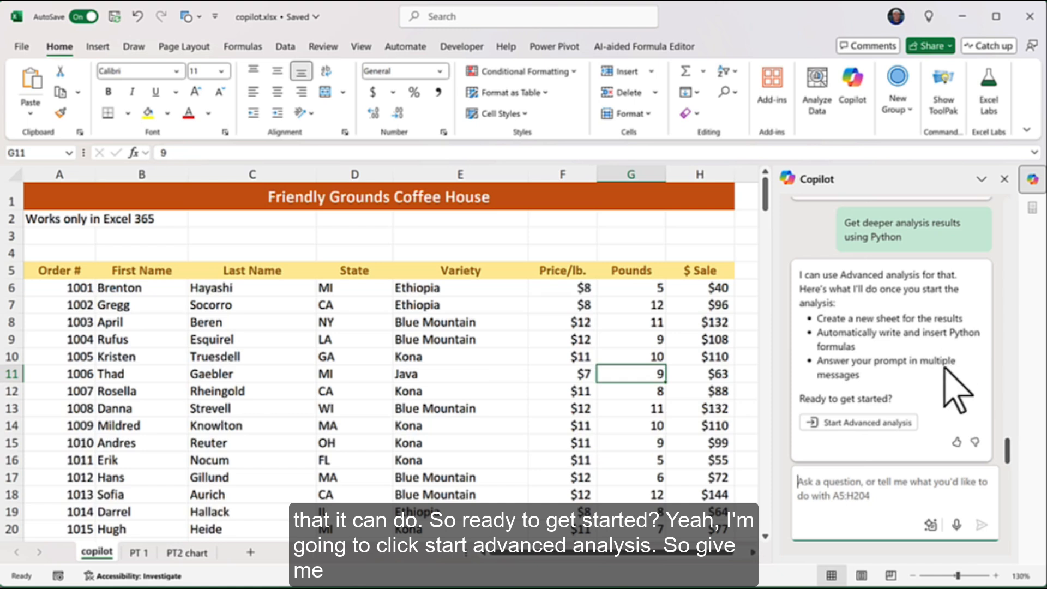
left_click(872, 425)
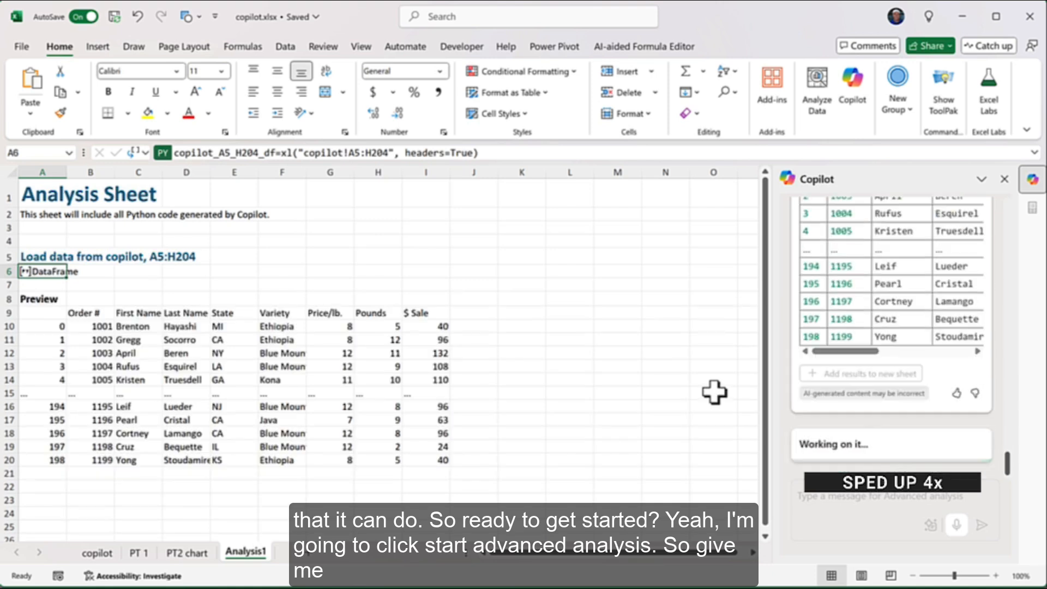
scroll(714, 392, "down", 4)
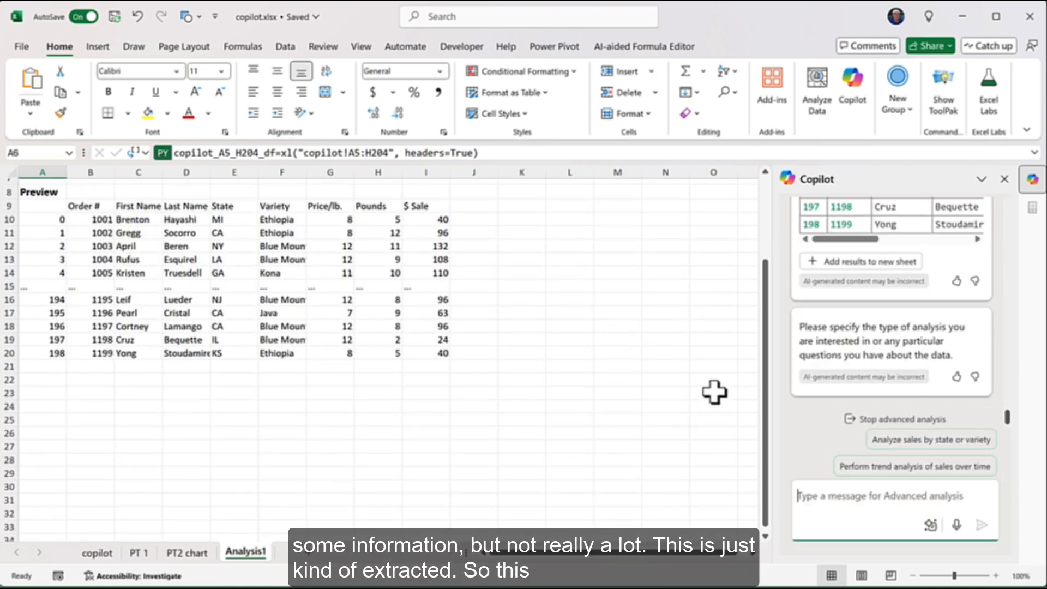
scroll(714, 392, "up", 2)
scroll(714, 392, "up", 2)
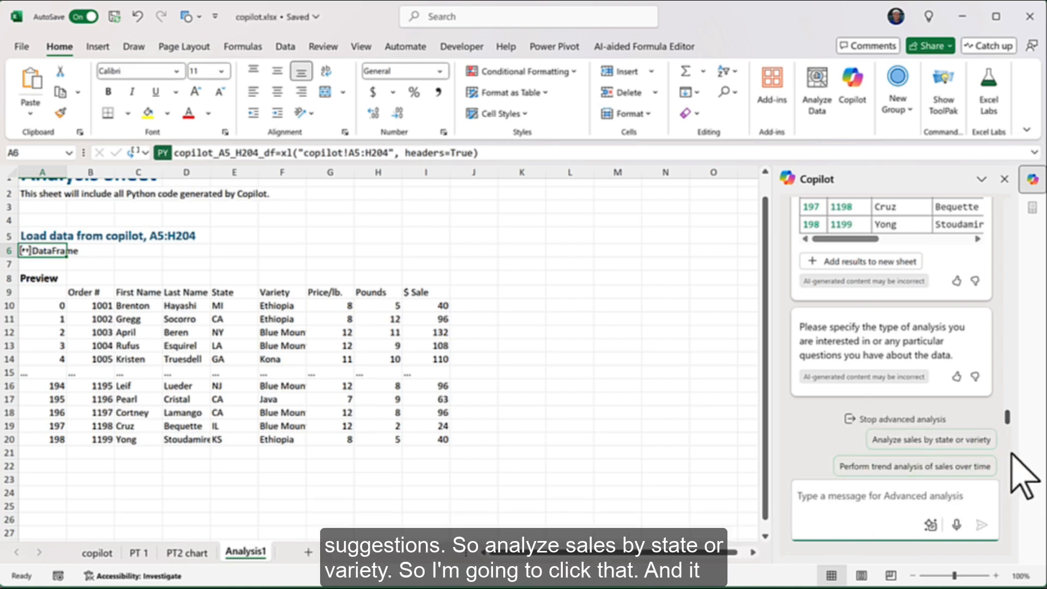
Have Copilot add Python totals of sales by state (CA 3258) and by variety (Blue Mountain 5568)
left_click(960, 441)
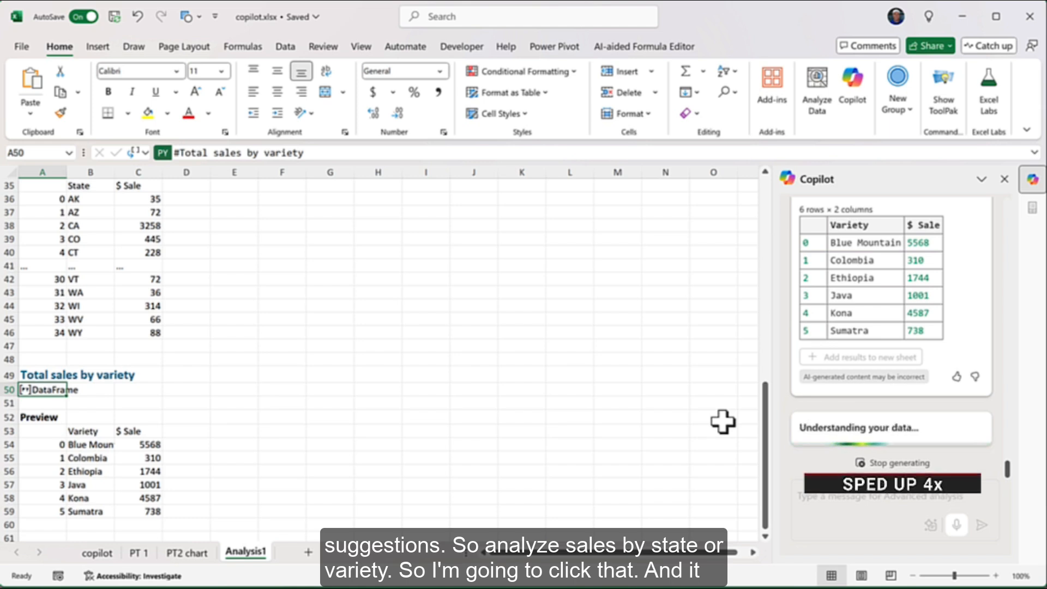
scroll(666, 440, "down", 2)
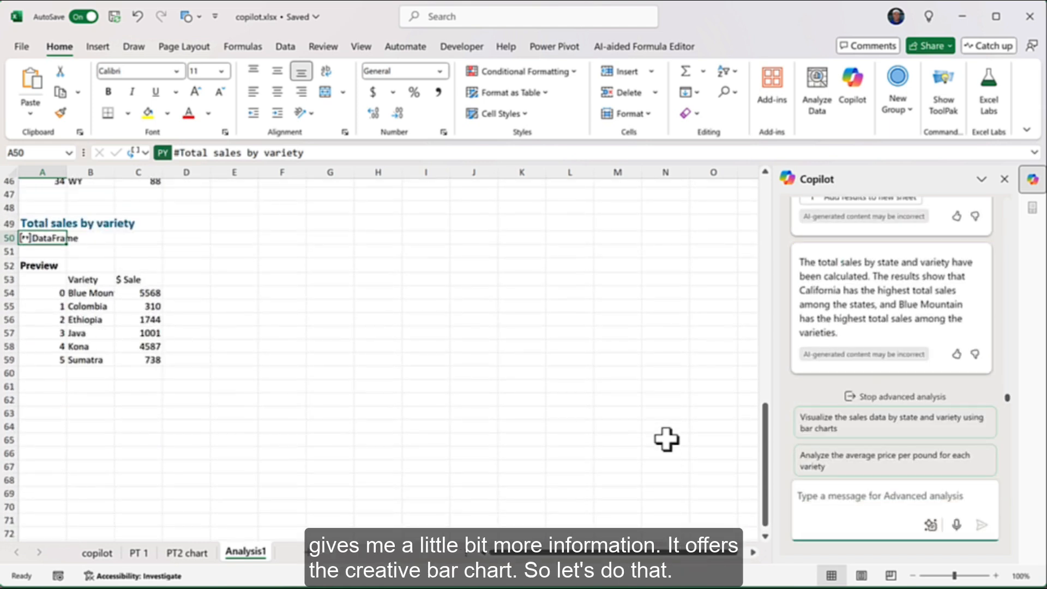
scroll(666, 440, "up", 5)
scroll(666, 440, "down", 2)
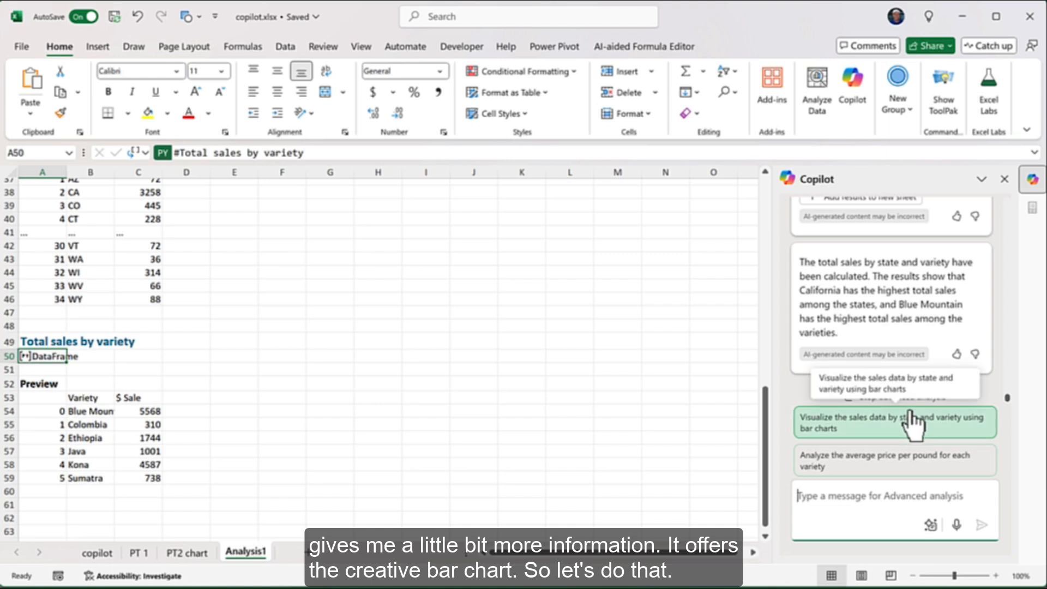
Generate a Python image of bar charts for total sales by state and by variety, and select it
left_click(914, 428)
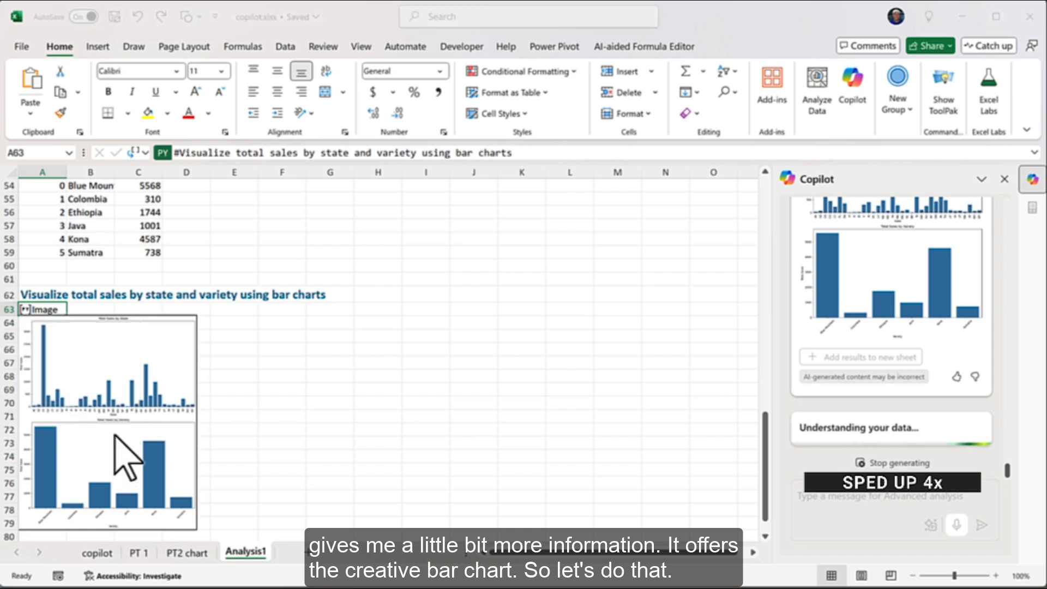
scroll(477, 425, "down", 1)
scroll(478, 426, "right", 1)
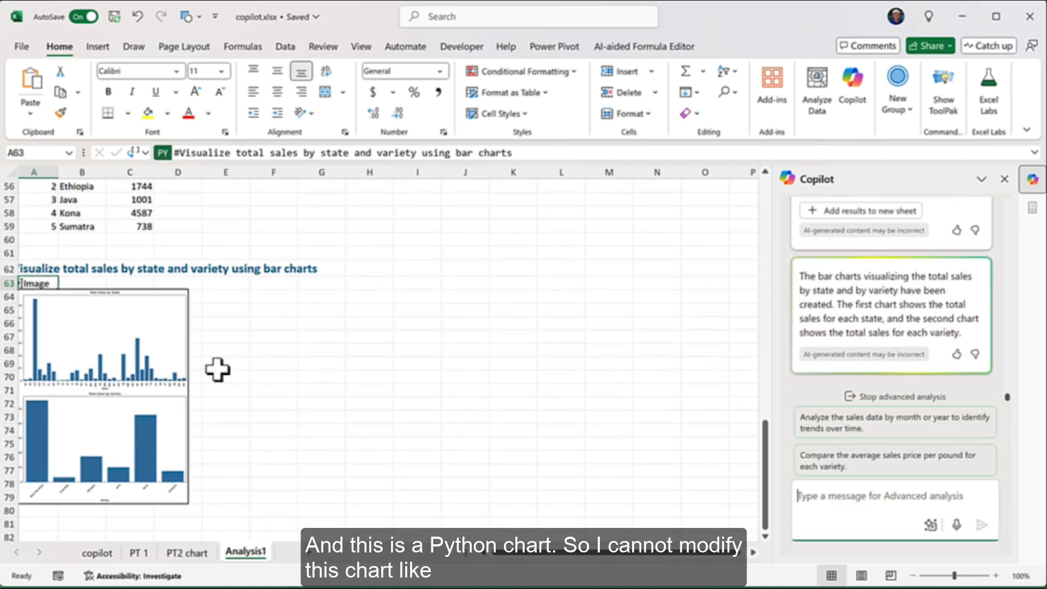
left_click(158, 375)
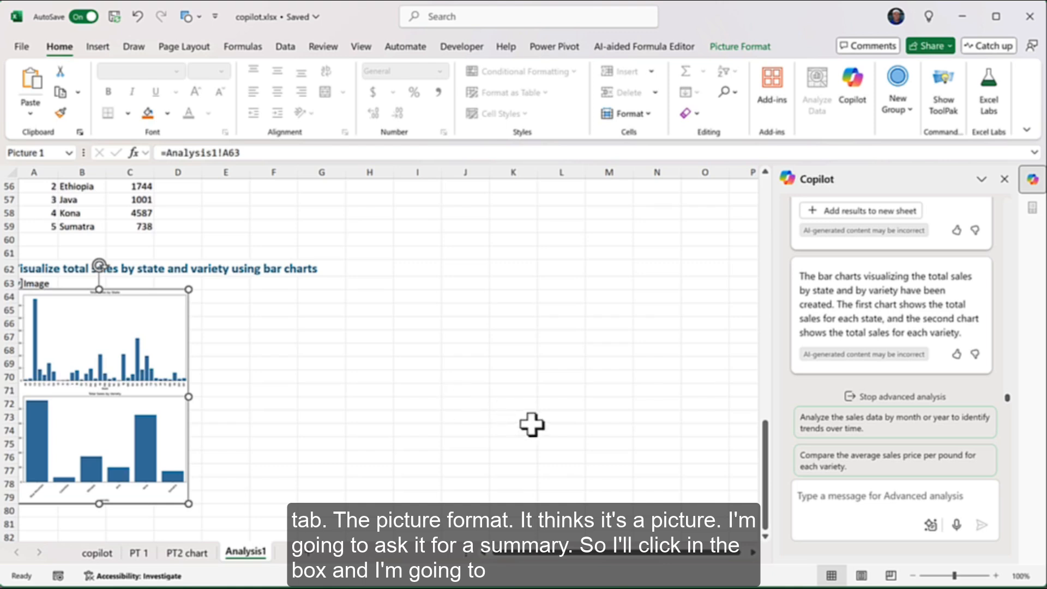
left_click(853, 495)
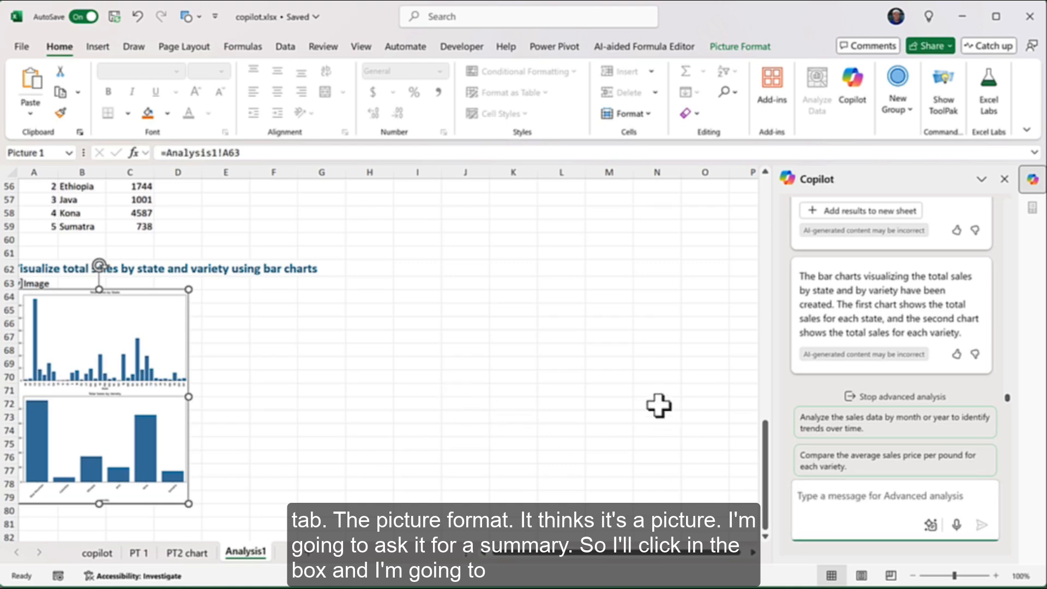
Submit the pasted request for dataset summary statistics to Copilot
type("Provide a summary of the dataset with common statistics, like count and top.")
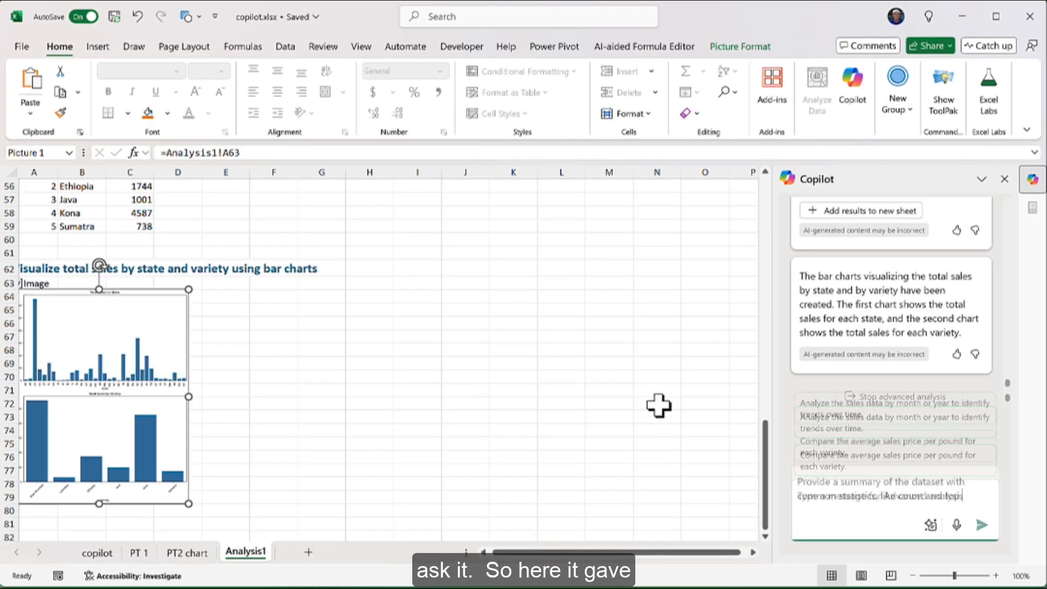
key("Return")
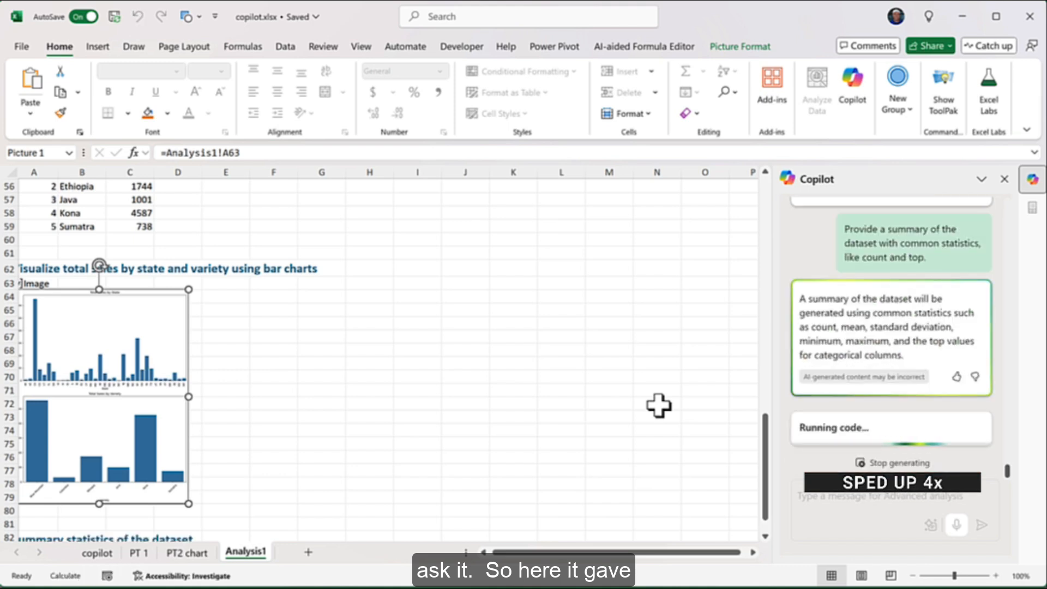
scroll(658, 405, "down", 2)
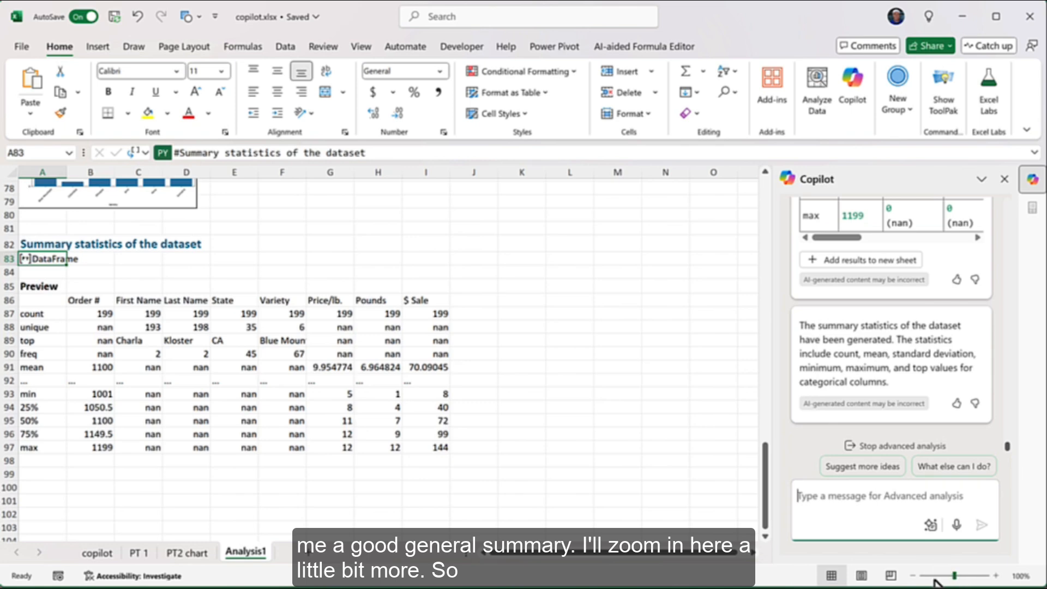
Zoom the sheet to 120% and review the unique and top rows of the statistics table
left_click(996, 576)
left_click(996, 576)
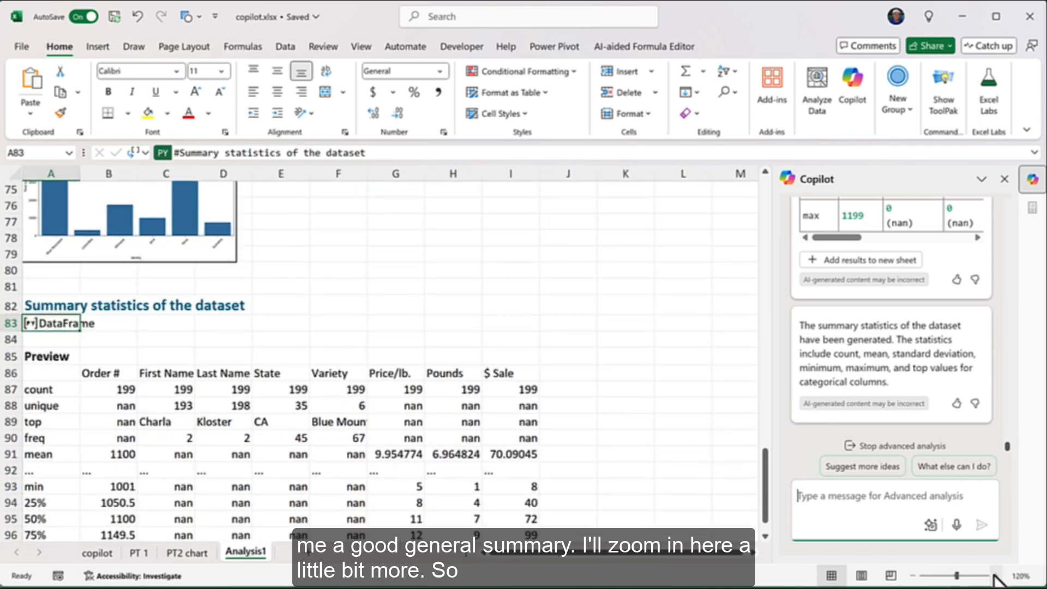
scroll(520, 432, "down", 1)
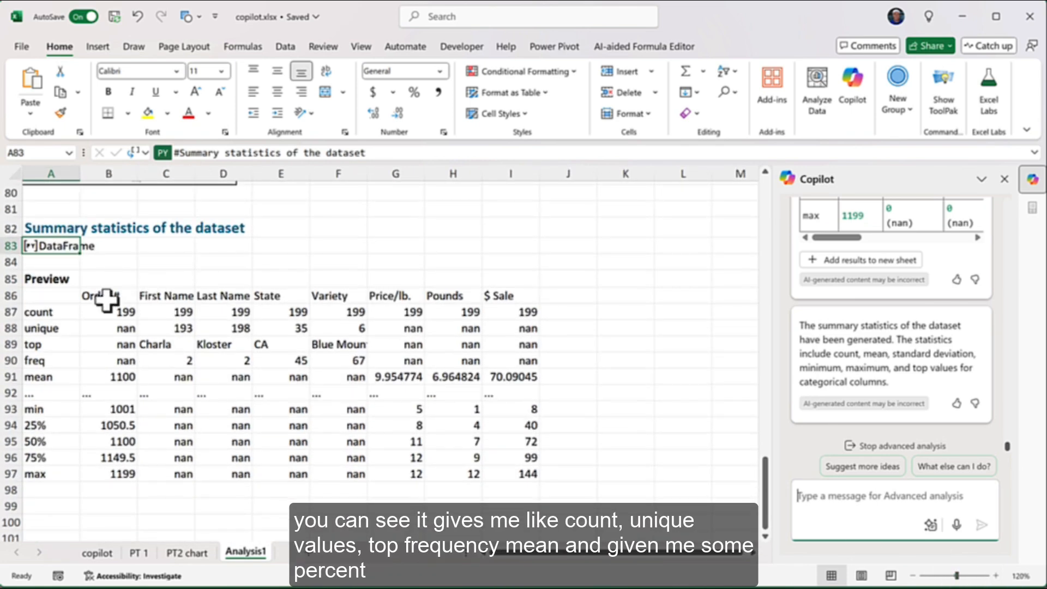
left_click(10, 327)
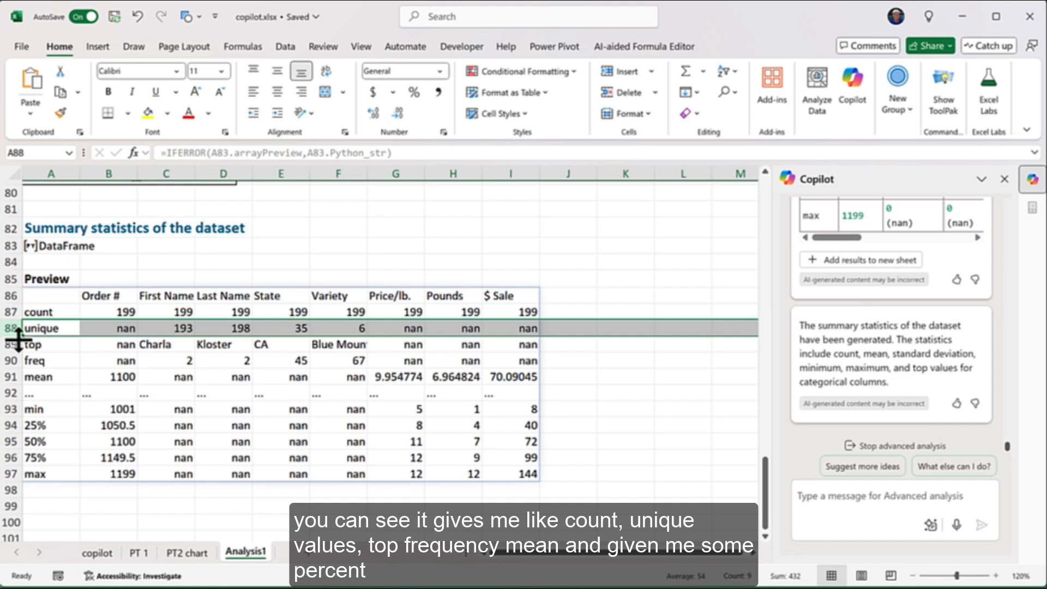
left_click(56, 341)
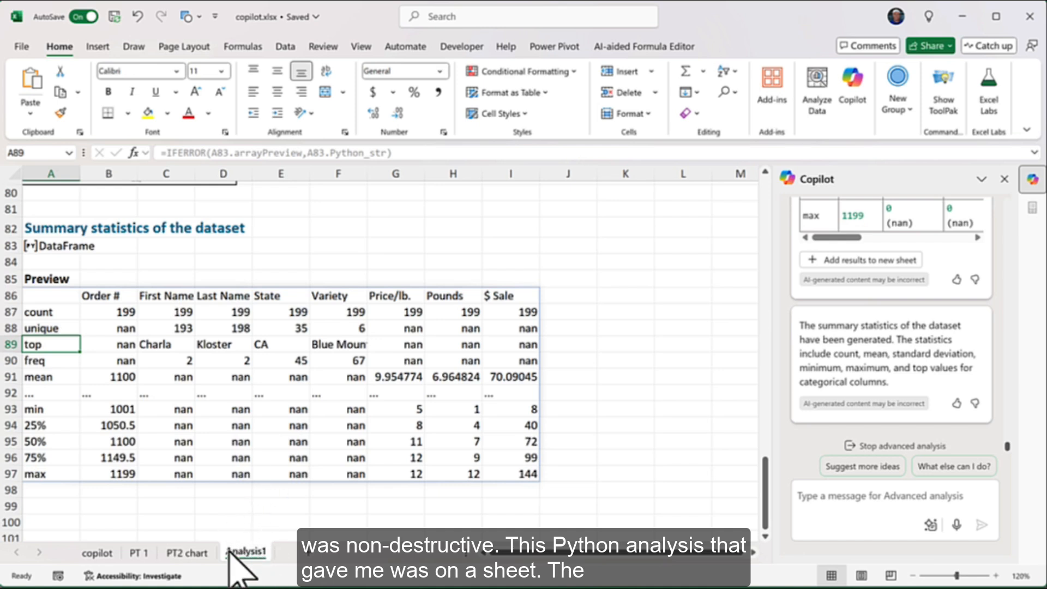
Check the PT2 chart and PT 1 sheets, then scroll the copilot sheet to the $399 total row
left_click(194, 553)
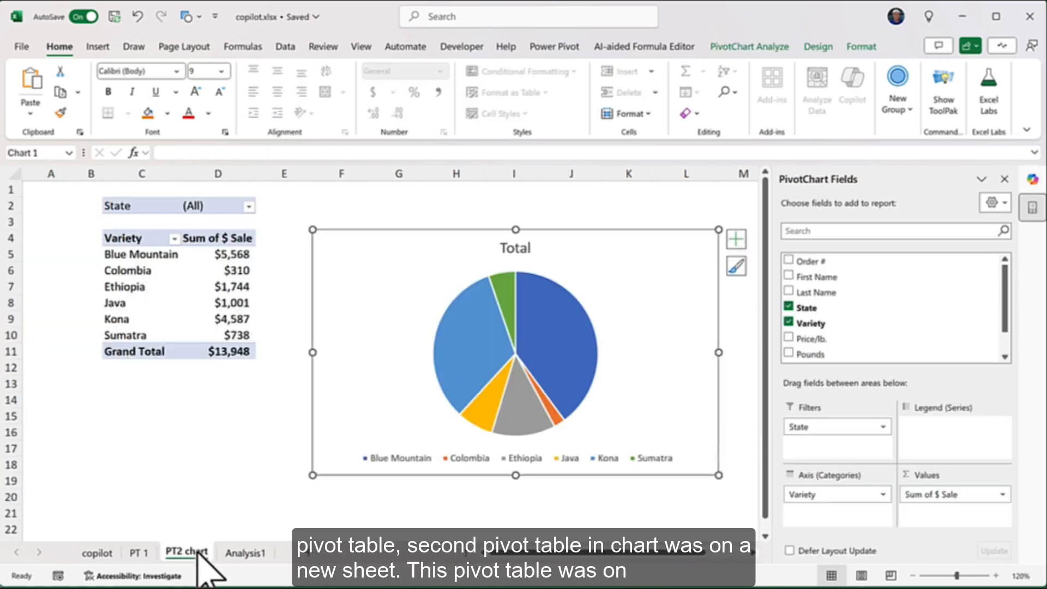
left_click(145, 552)
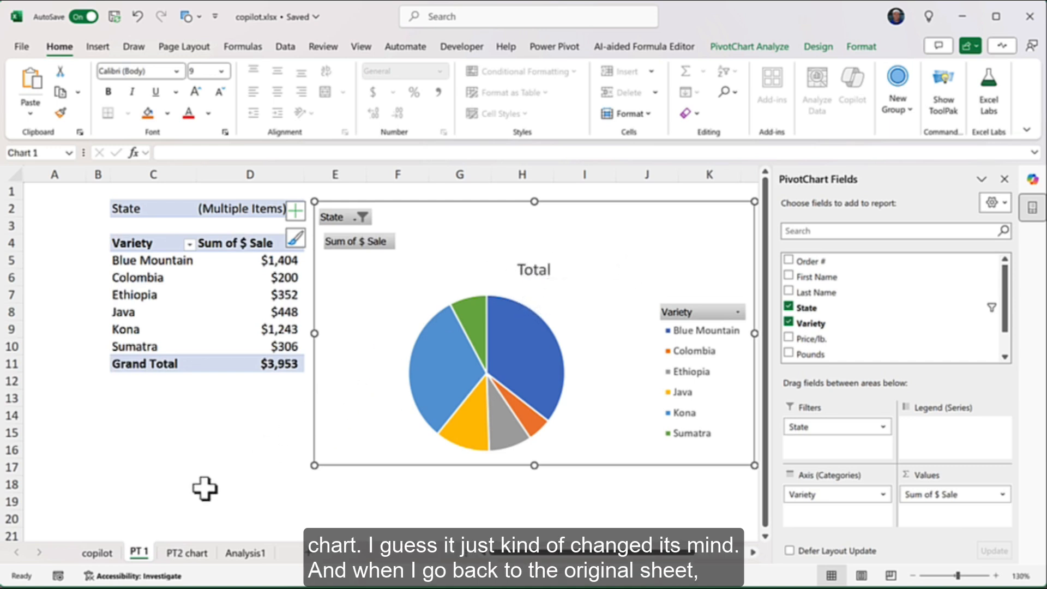
left_click(108, 553)
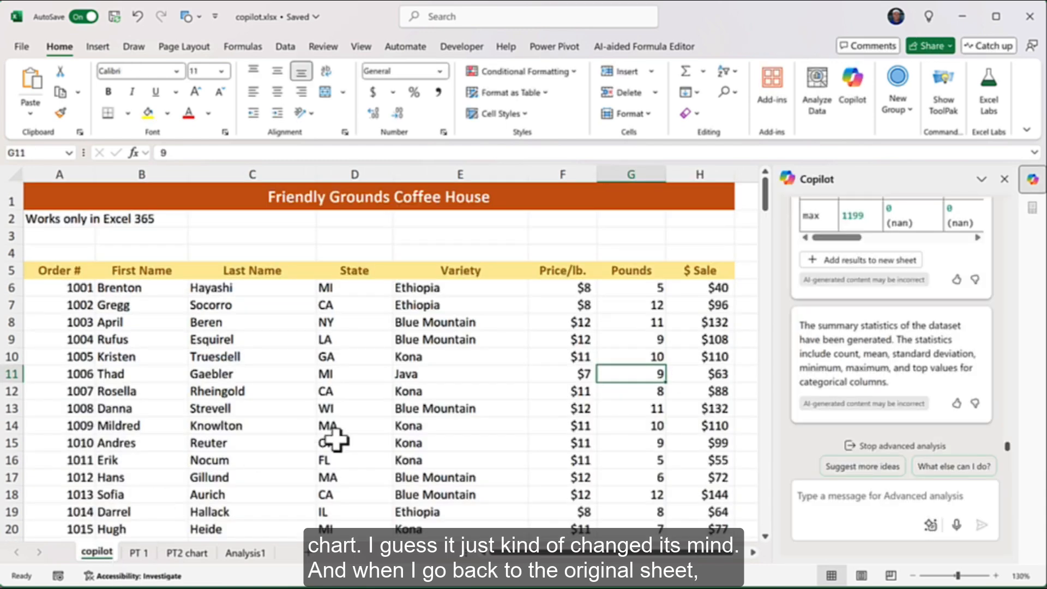
scroll(338, 439, "down", 9)
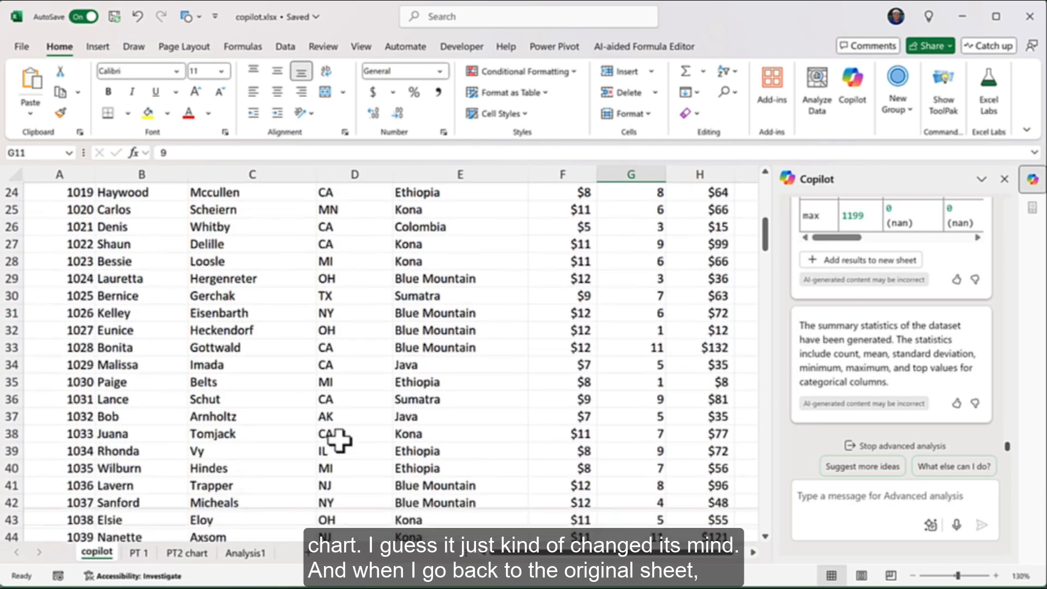
scroll(338, 439, "down", 20)
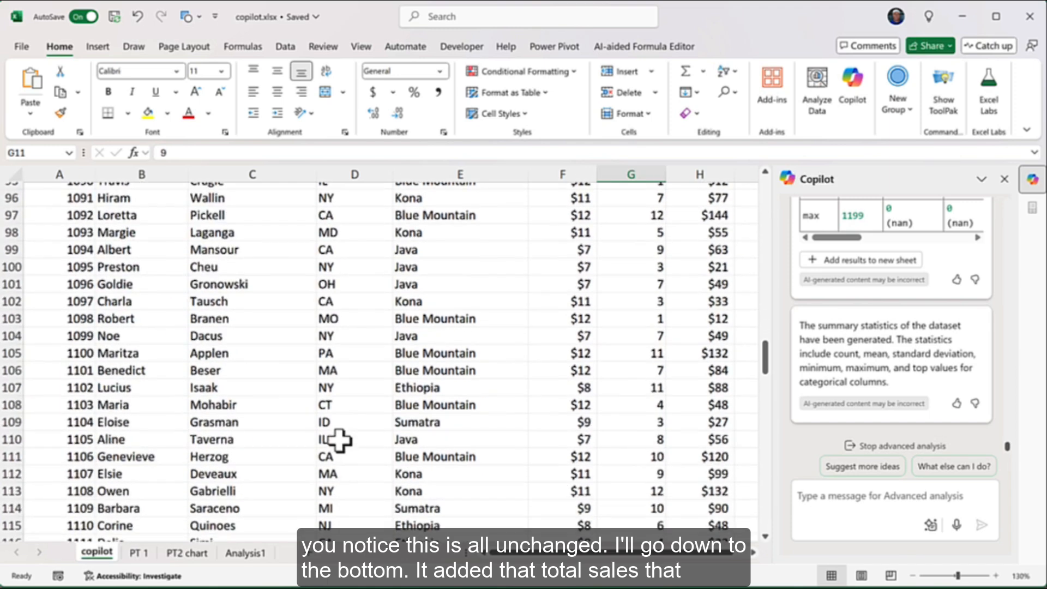
scroll(338, 439, "down", 14)
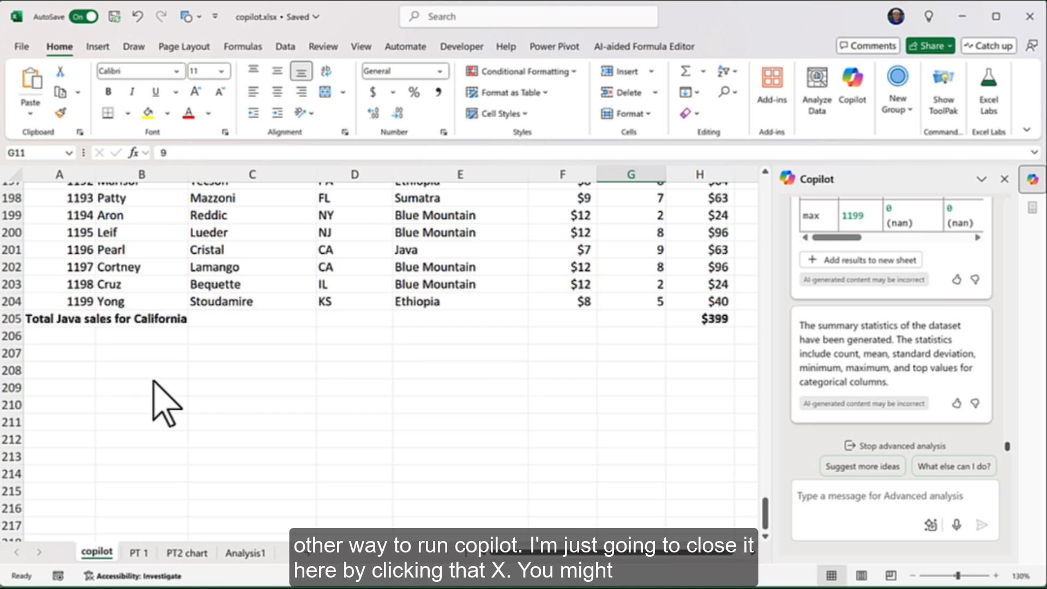
Close the Copilot pane and delete row 205, the Total Java sales for California row
left_click(1004, 180)
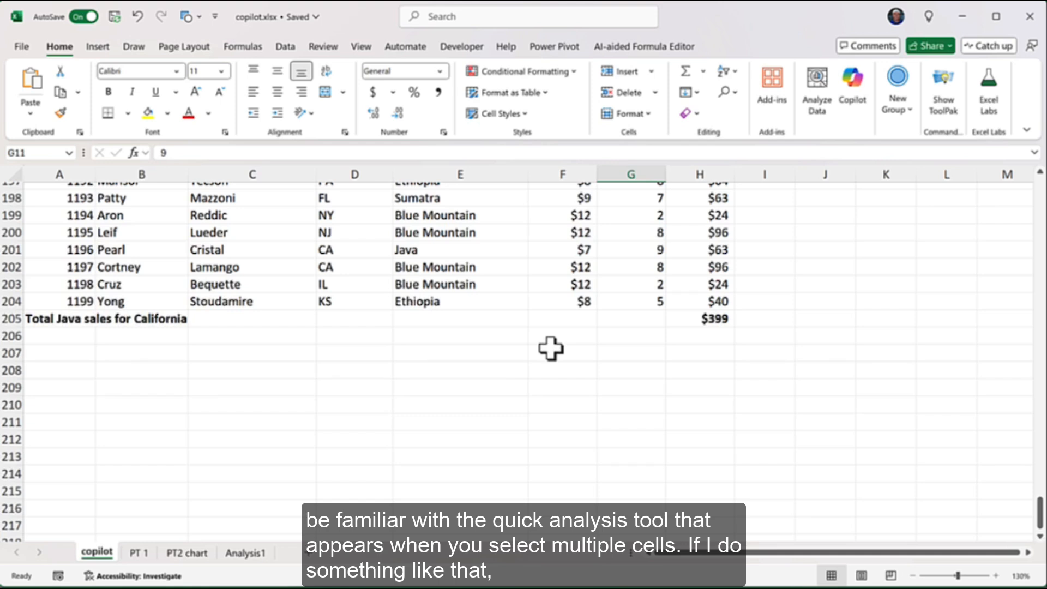
left_click_drag(461, 214, 550, 262)
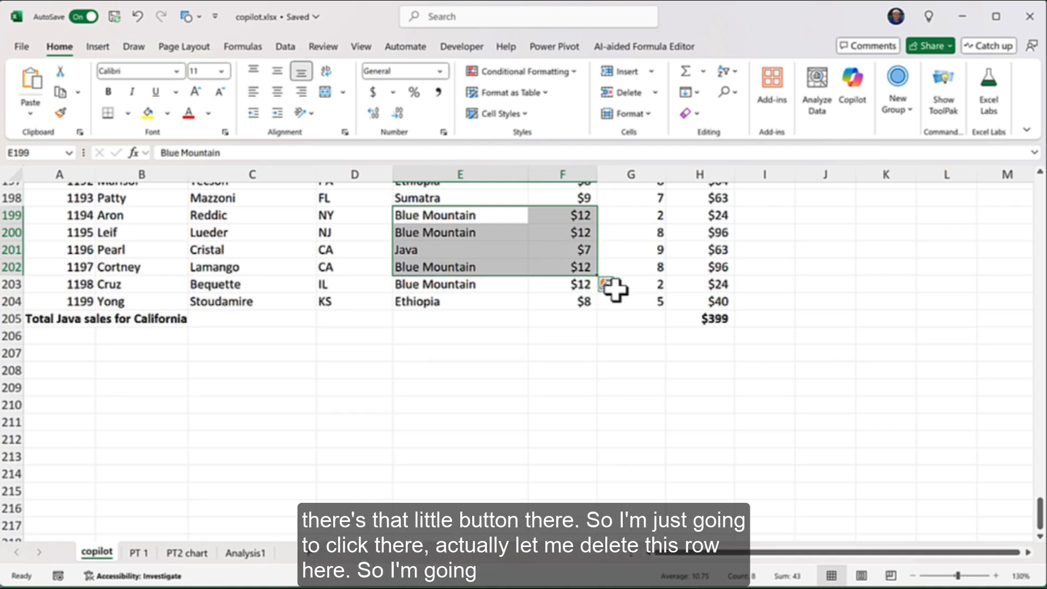
left_click(636, 248)
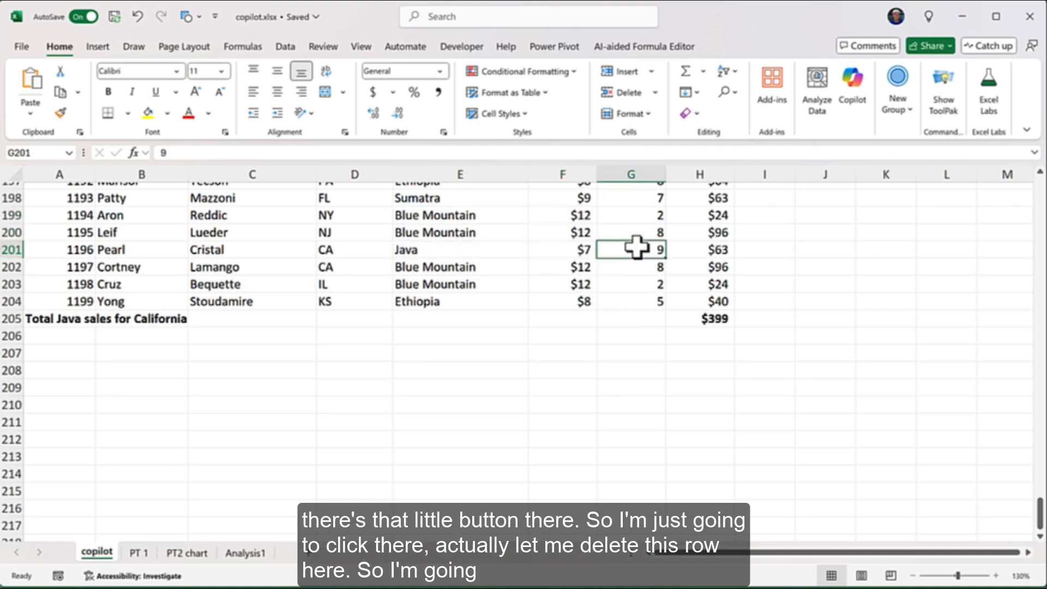
right_click(15, 319)
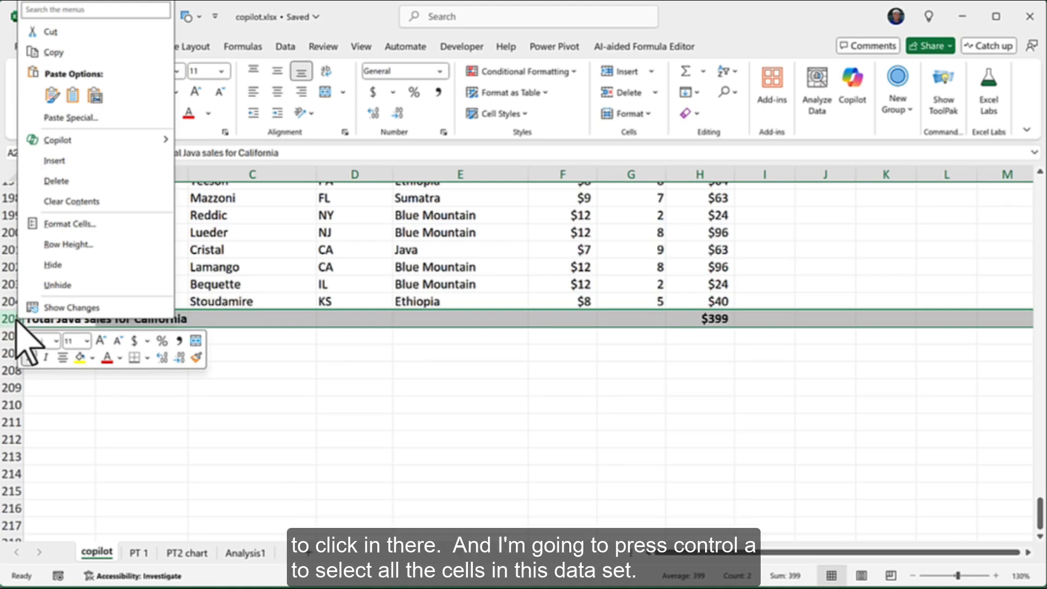
left_click(445, 297)
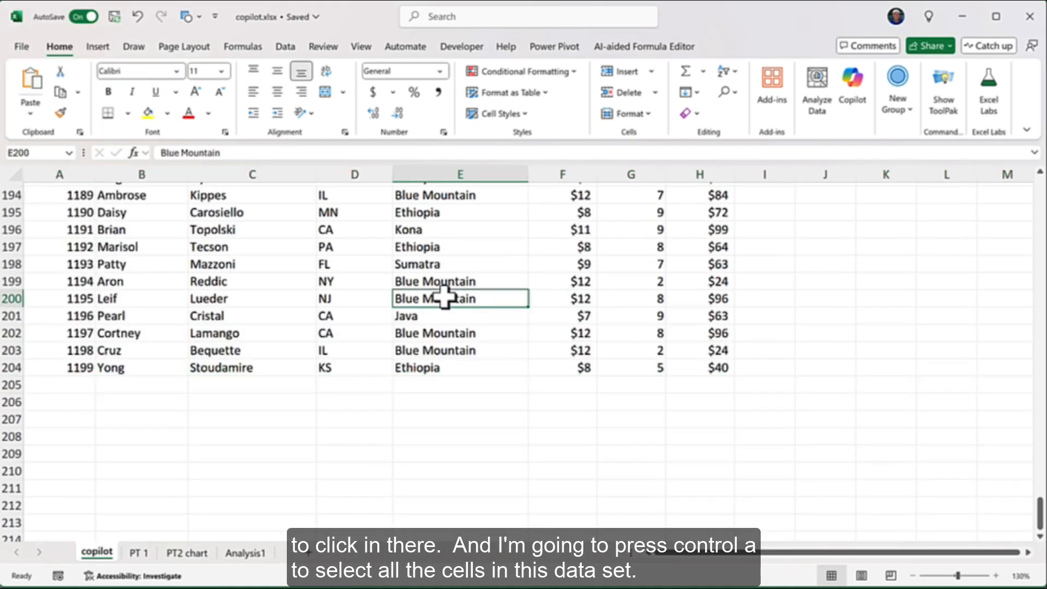
Select all the sales data and reopen Copilot through Quick Analysis' Get more suggestions
key("ctrl+a")
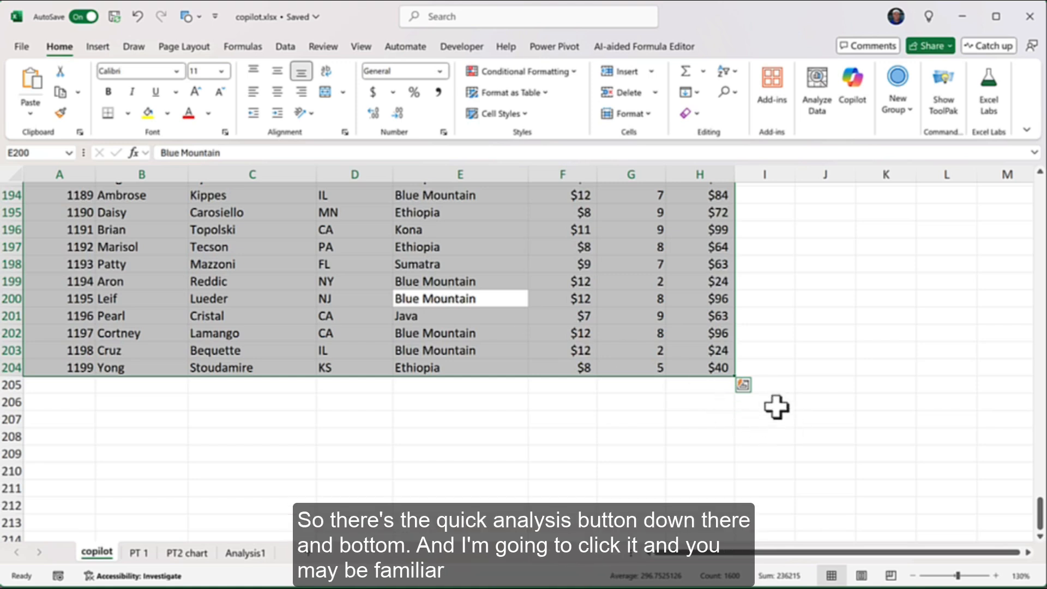
left_click(742, 384)
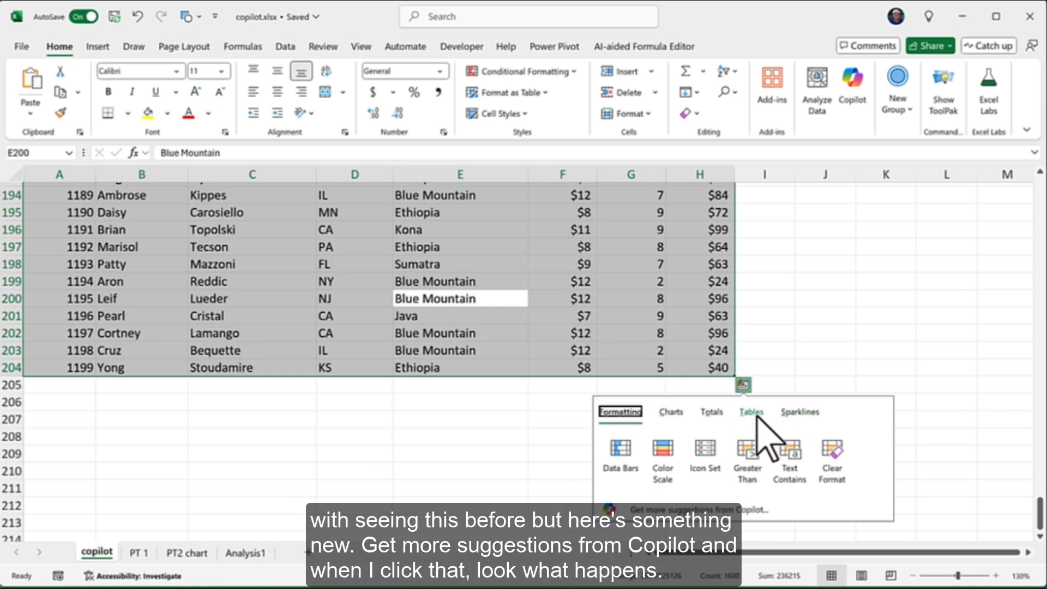
left_click(697, 509)
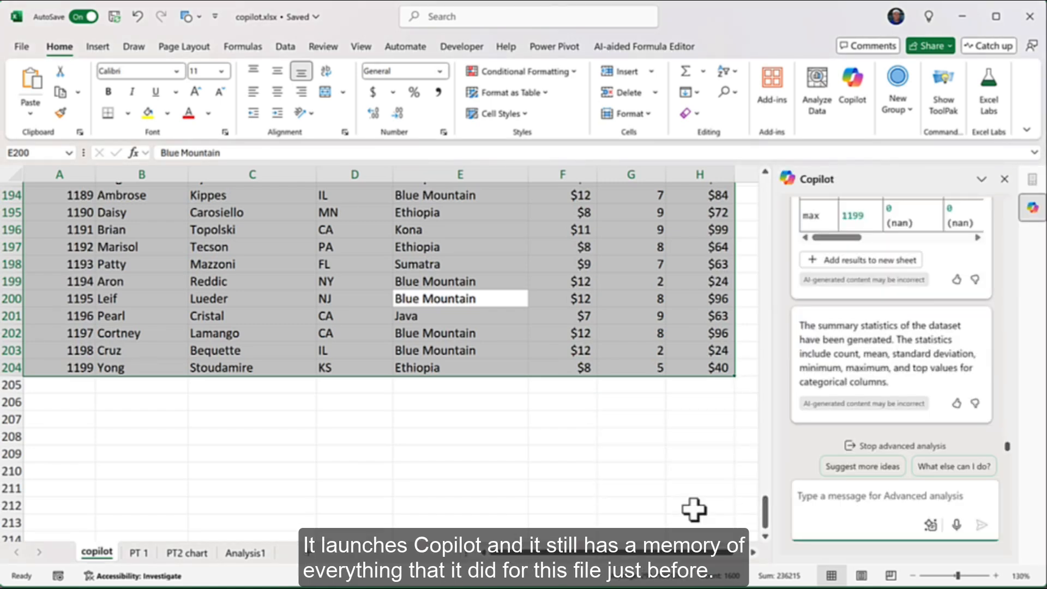
scroll(927, 349, "up", 5)
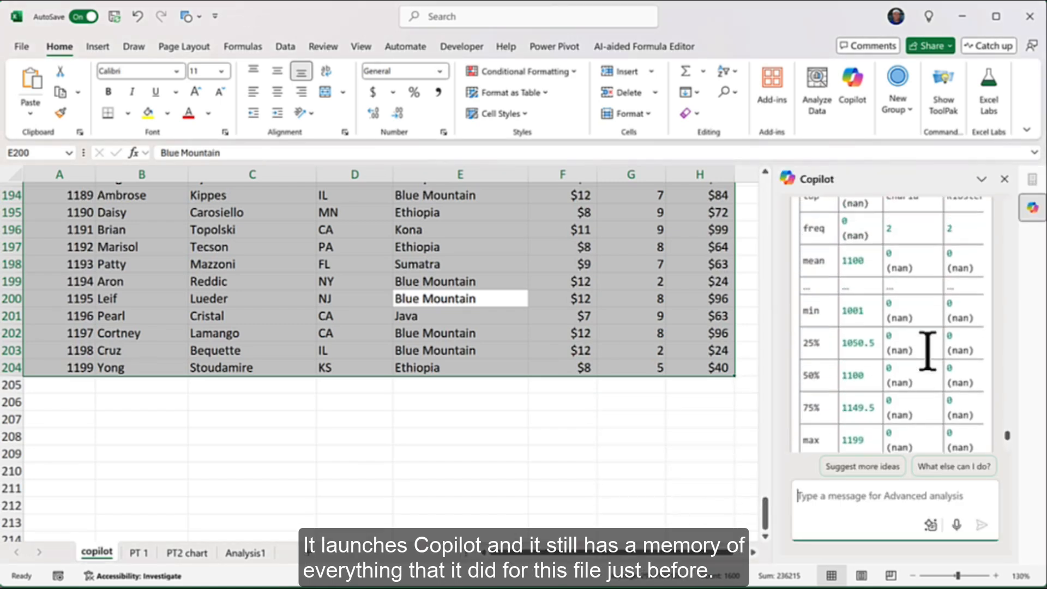
scroll(927, 350, "up", 3)
scroll(927, 349, "down", 7)
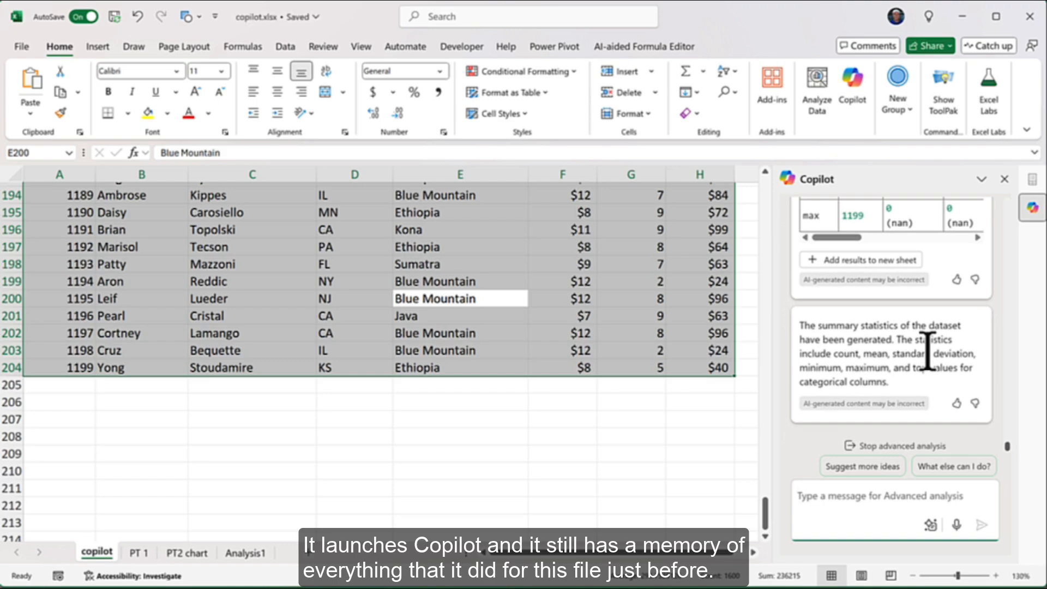